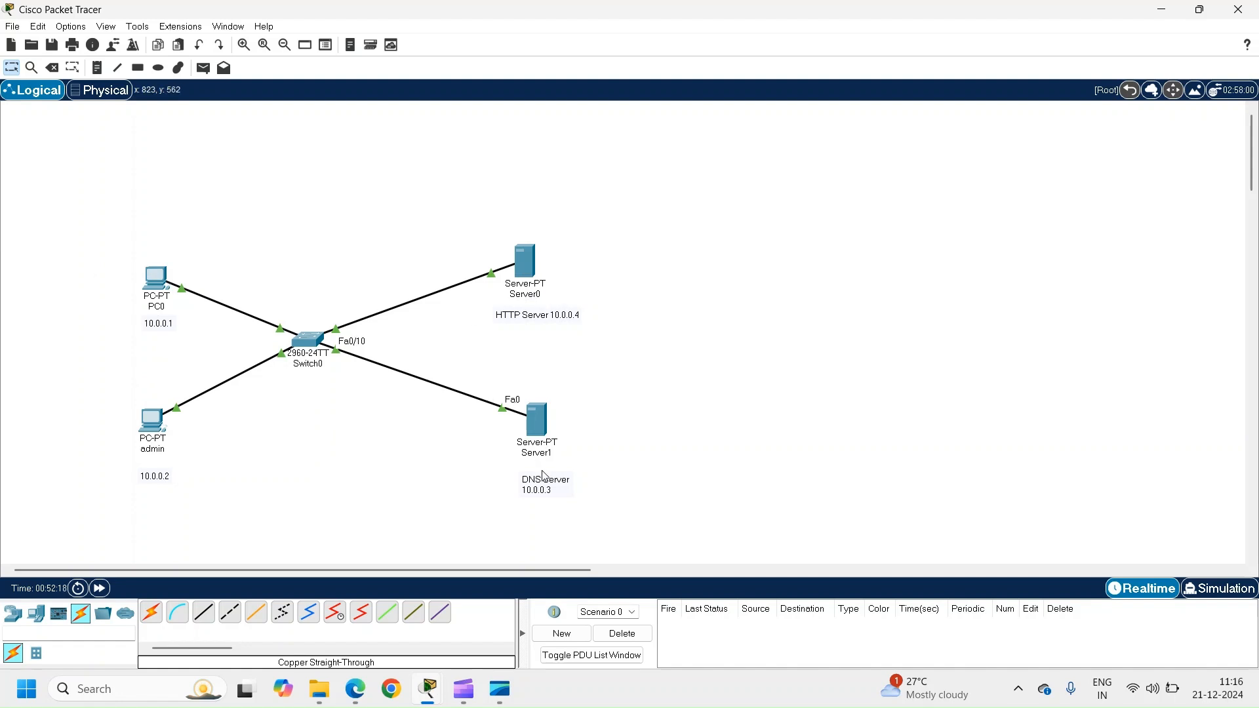
# Review PC0's static IPv4 address and subnet mask in its IP configuration, and close the device.
pyautogui.click(155, 287)
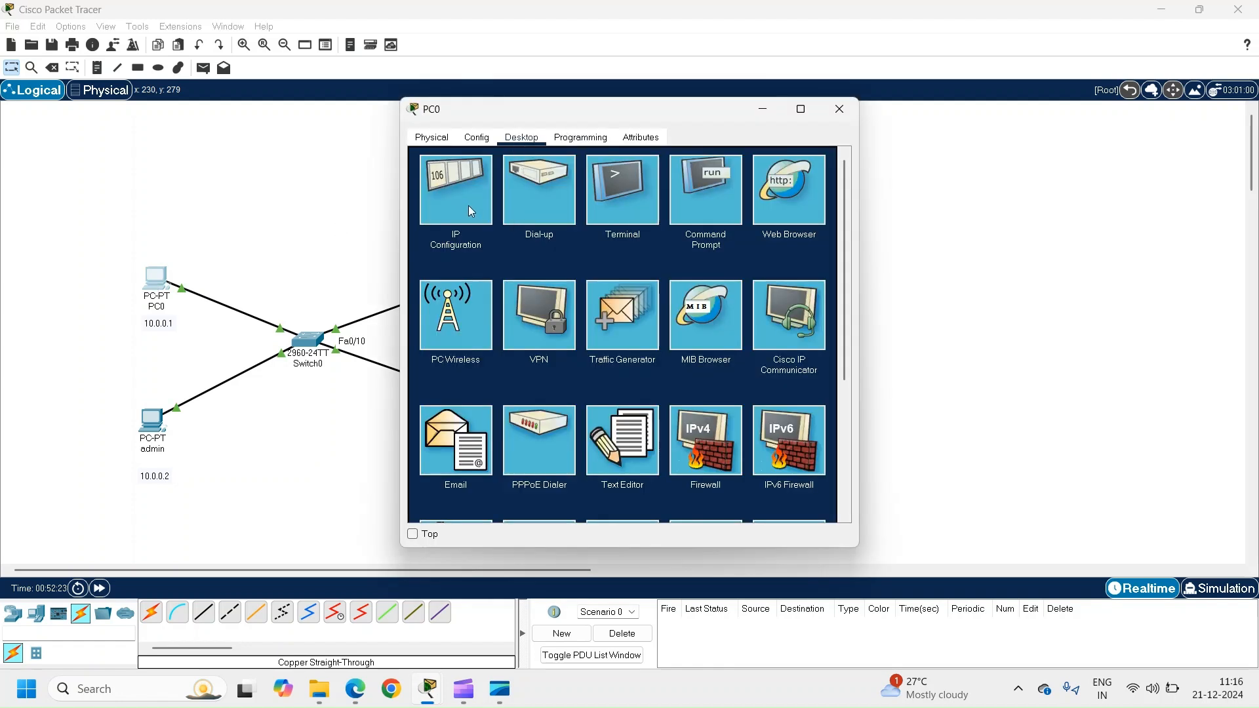
pyautogui.click(463, 205)
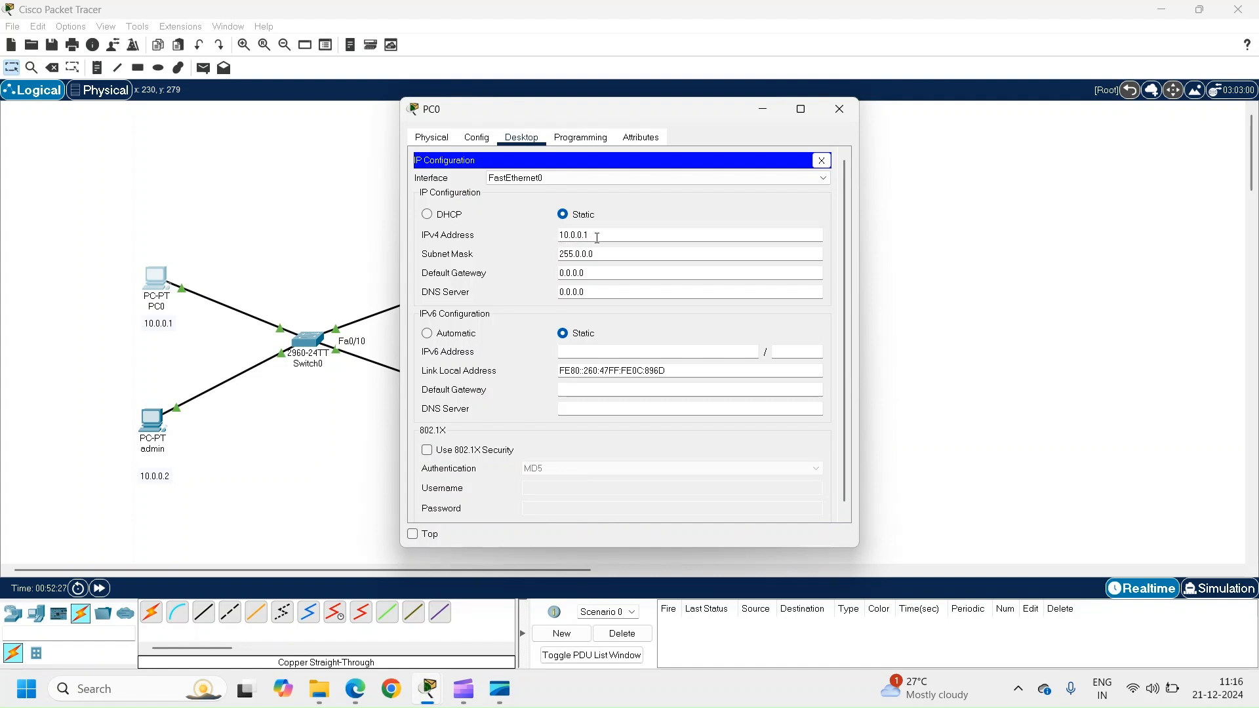
pyautogui.click(611, 253)
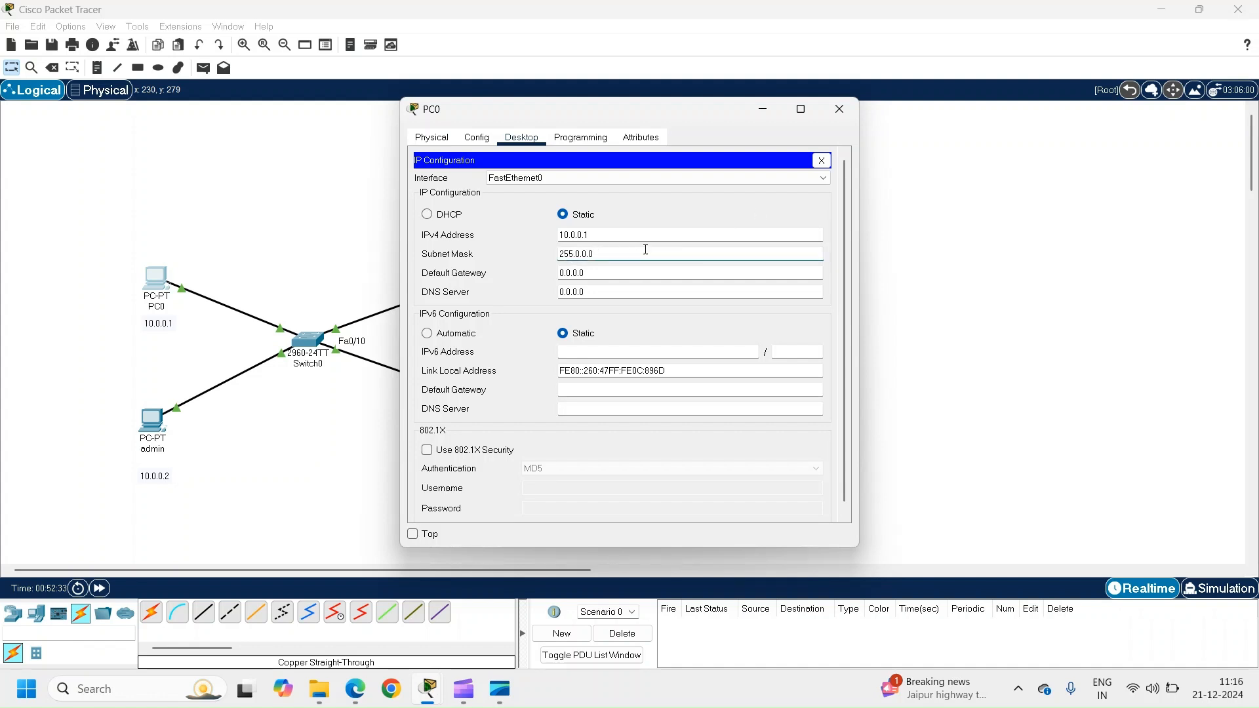
pyautogui.click(840, 108)
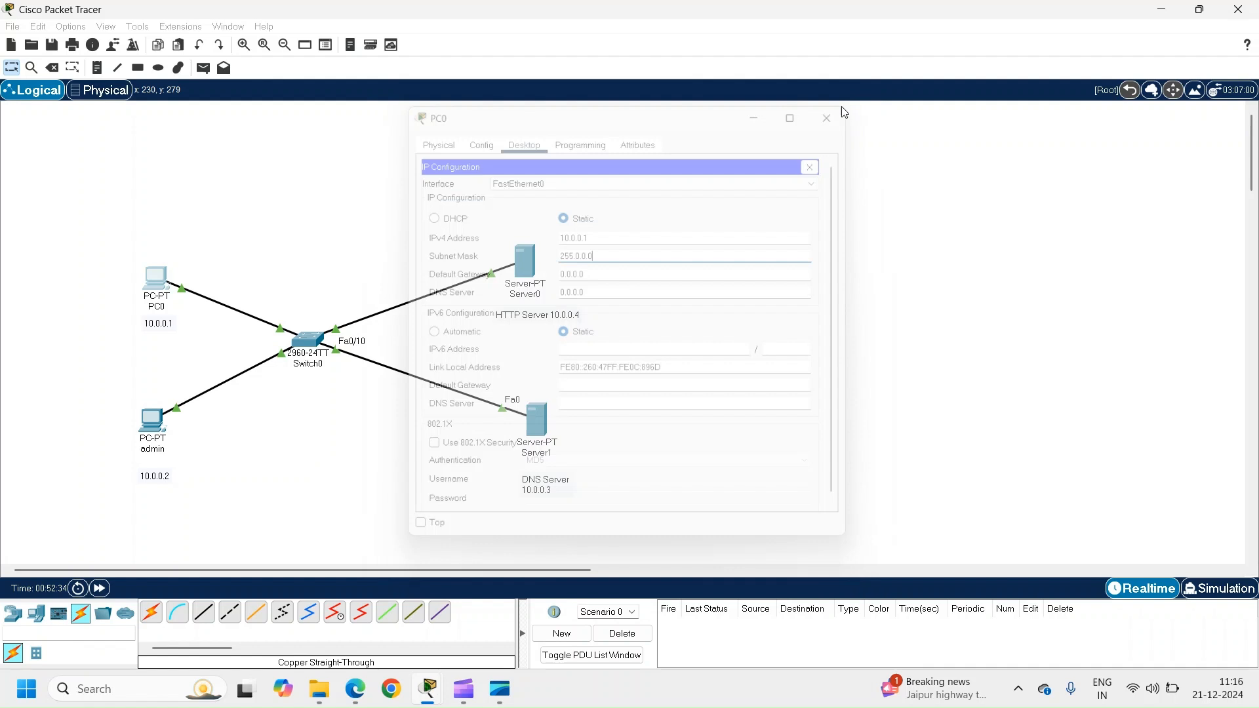
# Assign the static IPv4 address 10.0.0.2 to the admin PC and fill in its subnet mask.
pyautogui.click(148, 435)
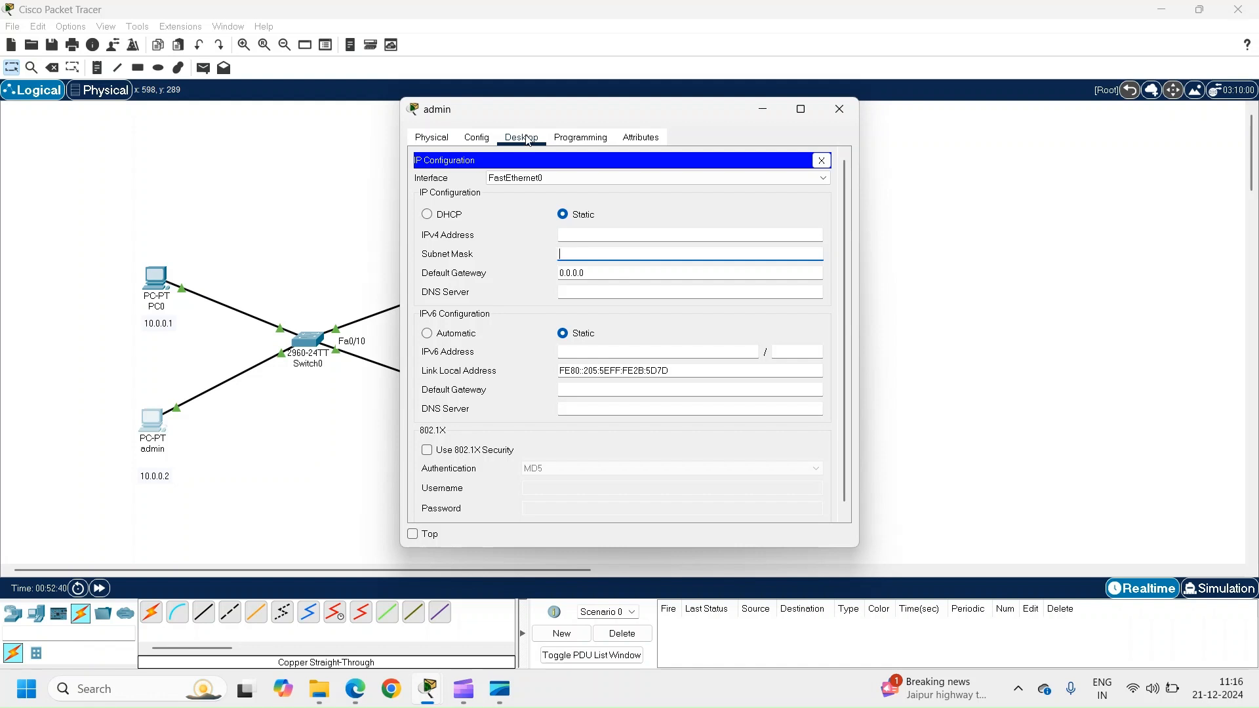
pyautogui.click(578, 231)
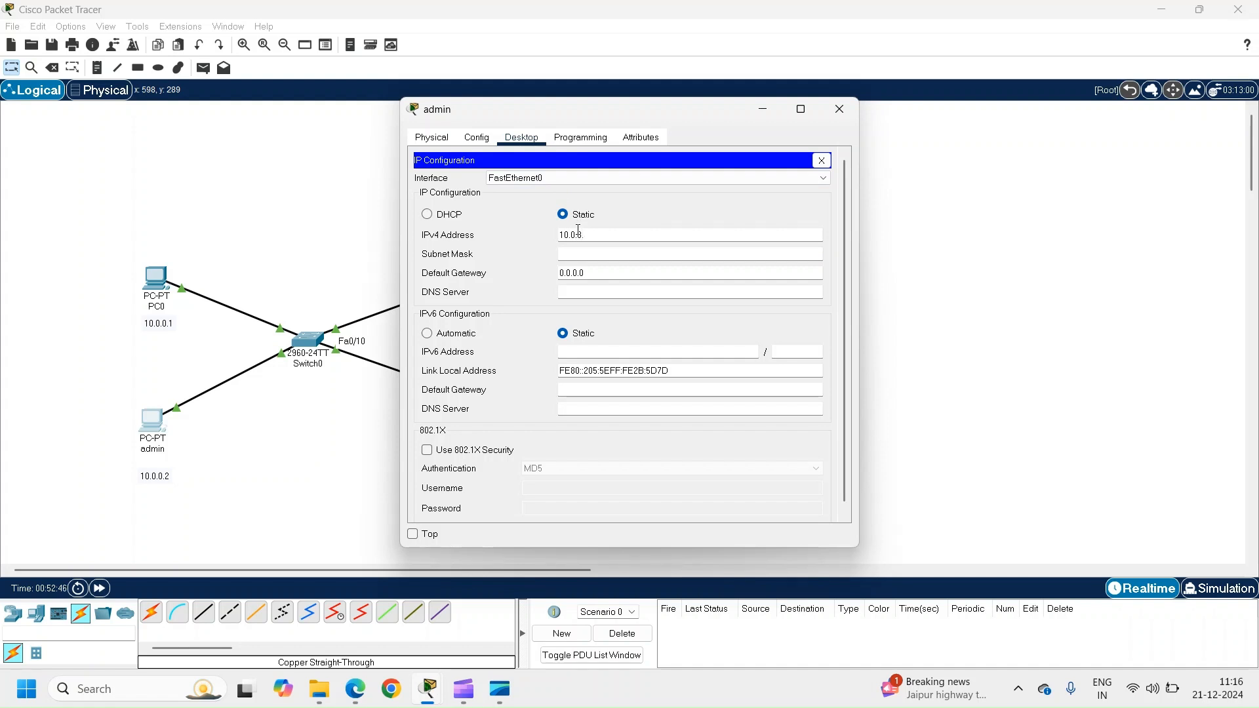
pyautogui.click(566, 252)
# Check the display name in the admin PC's global settings, and close the device.
pyautogui.click(437, 146)
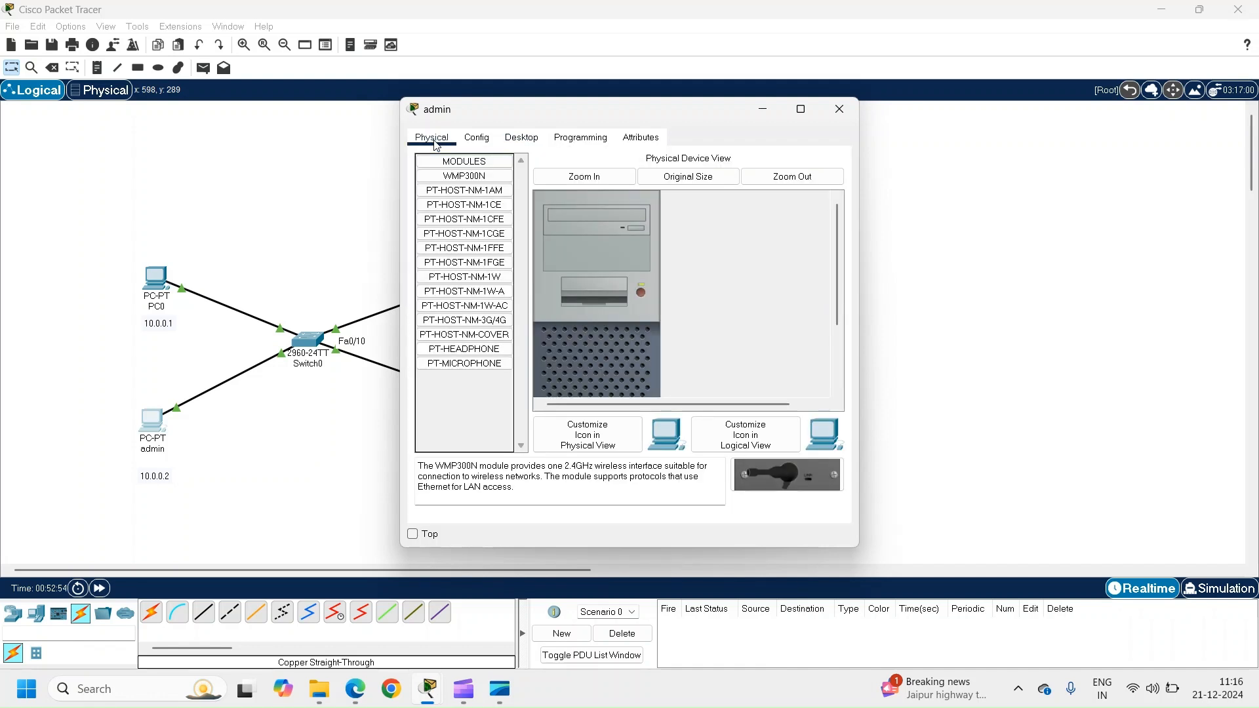
pyautogui.click(476, 139)
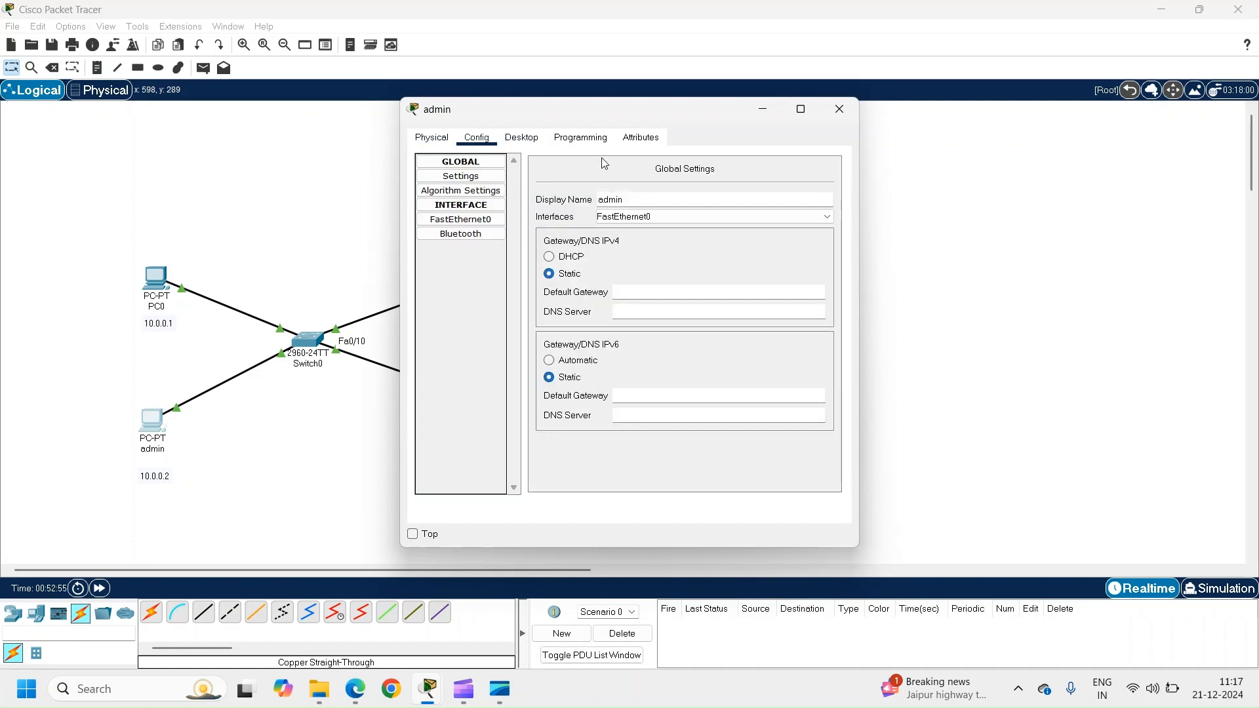
pyautogui.moveTo(635, 198); pyautogui.dragTo(593, 199)
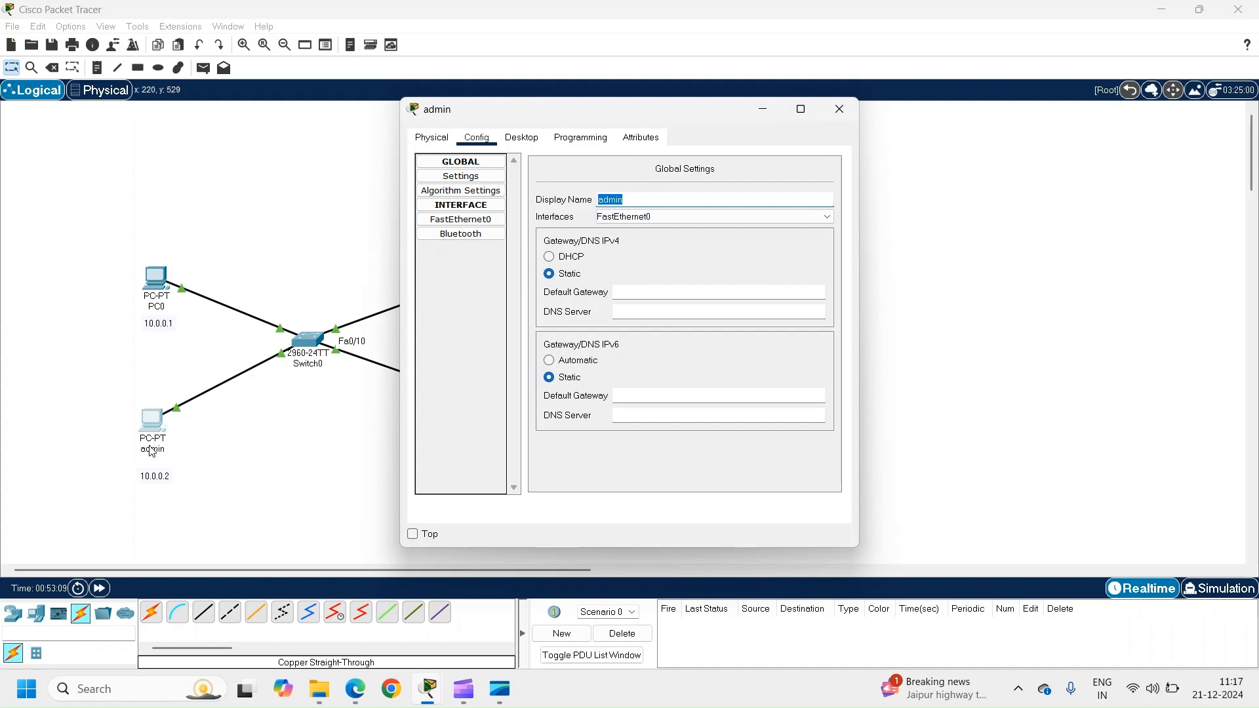
pyautogui.click(840, 109)
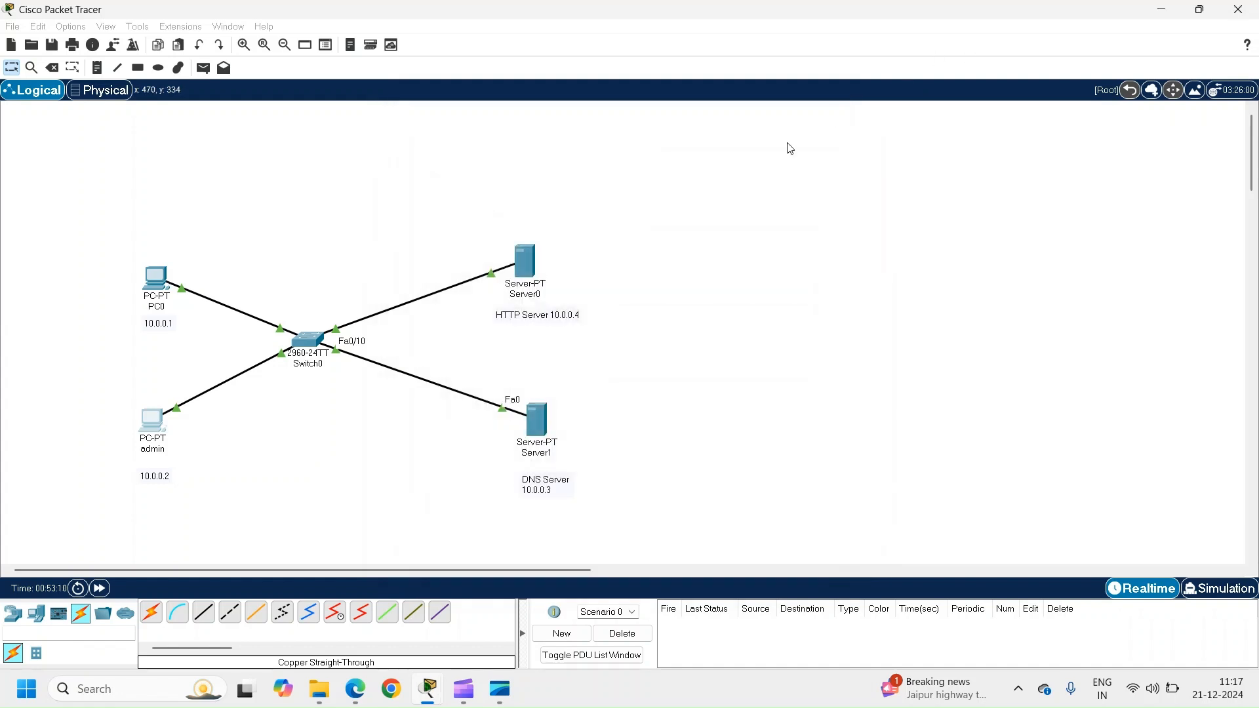
# Review the static IPv4 address and subnet mask in the IP configuration of the HTTP server, Server0.
pyautogui.click(522, 268)
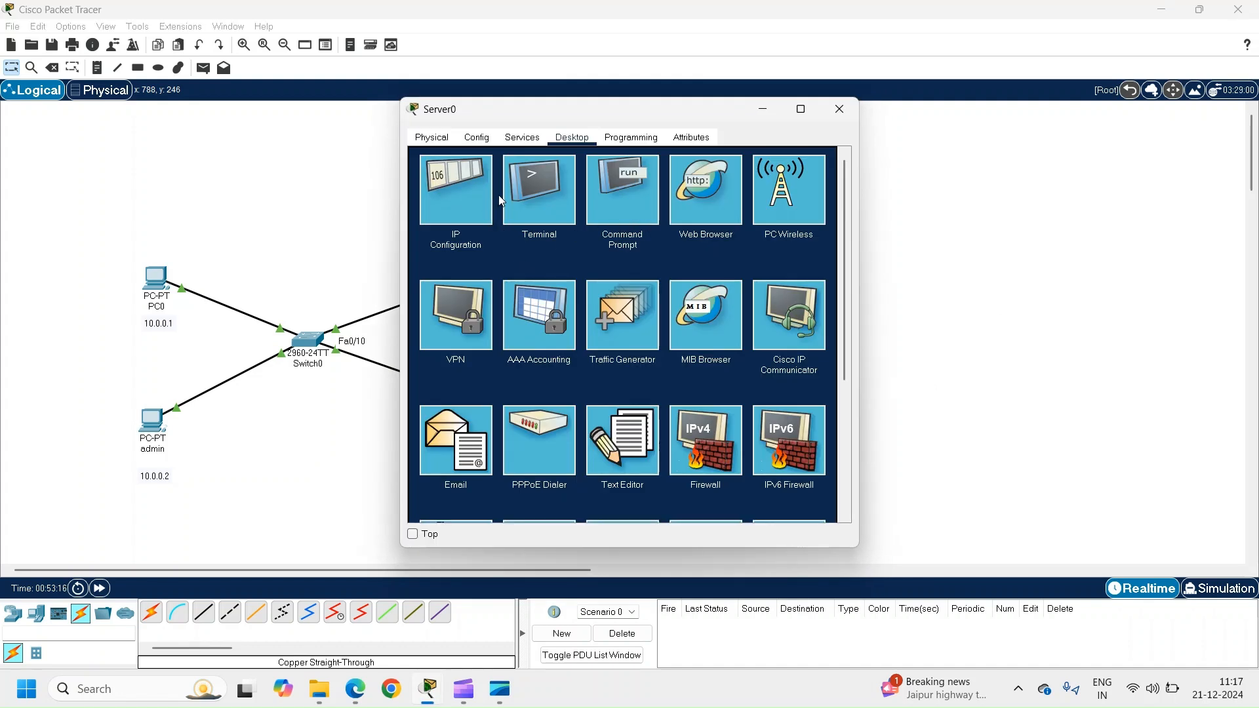
pyautogui.click(452, 202)
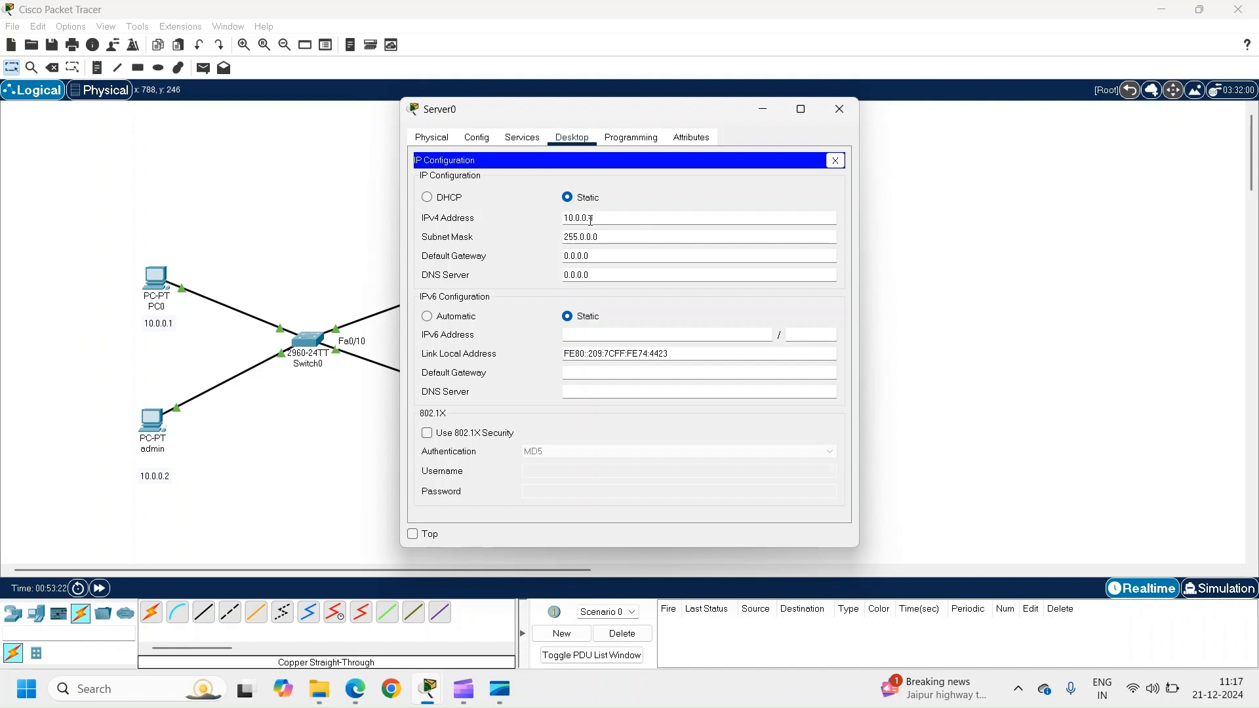
pyautogui.click(614, 237)
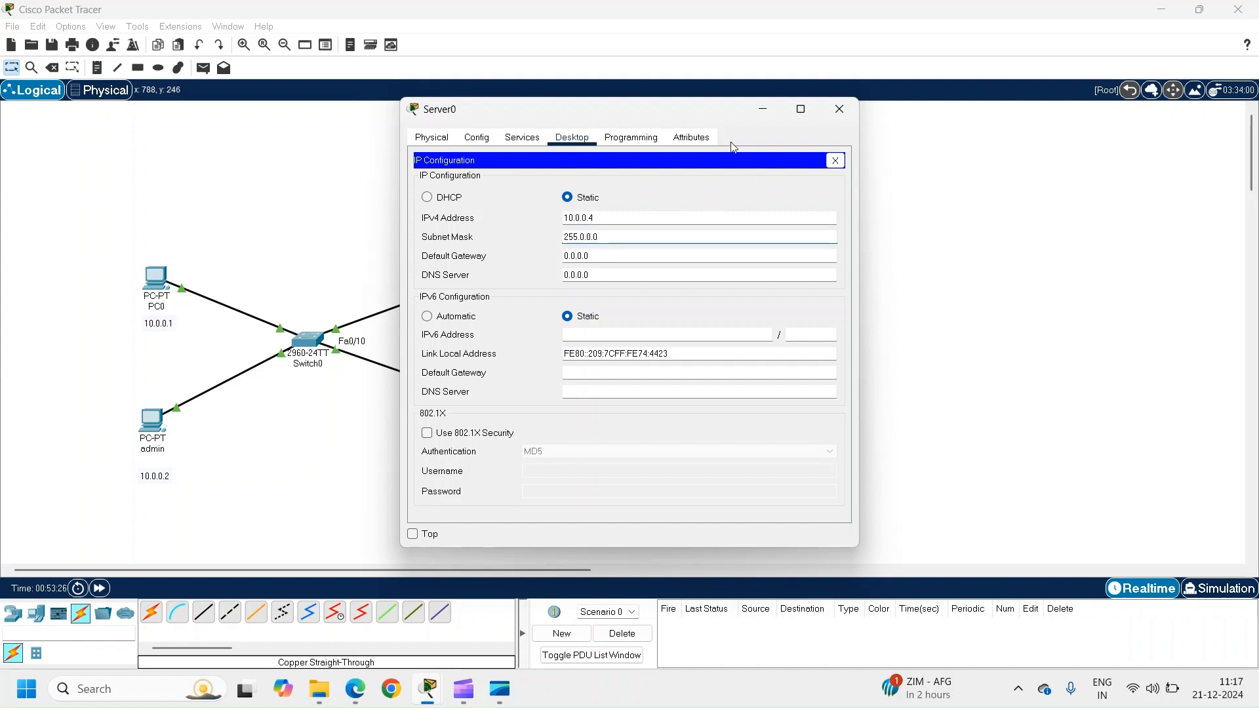
# Add the line <body bgcolor="pink"> below the <html> tag of index.html in Server0's HTTP service, and save the file.
pyautogui.click(522, 139)
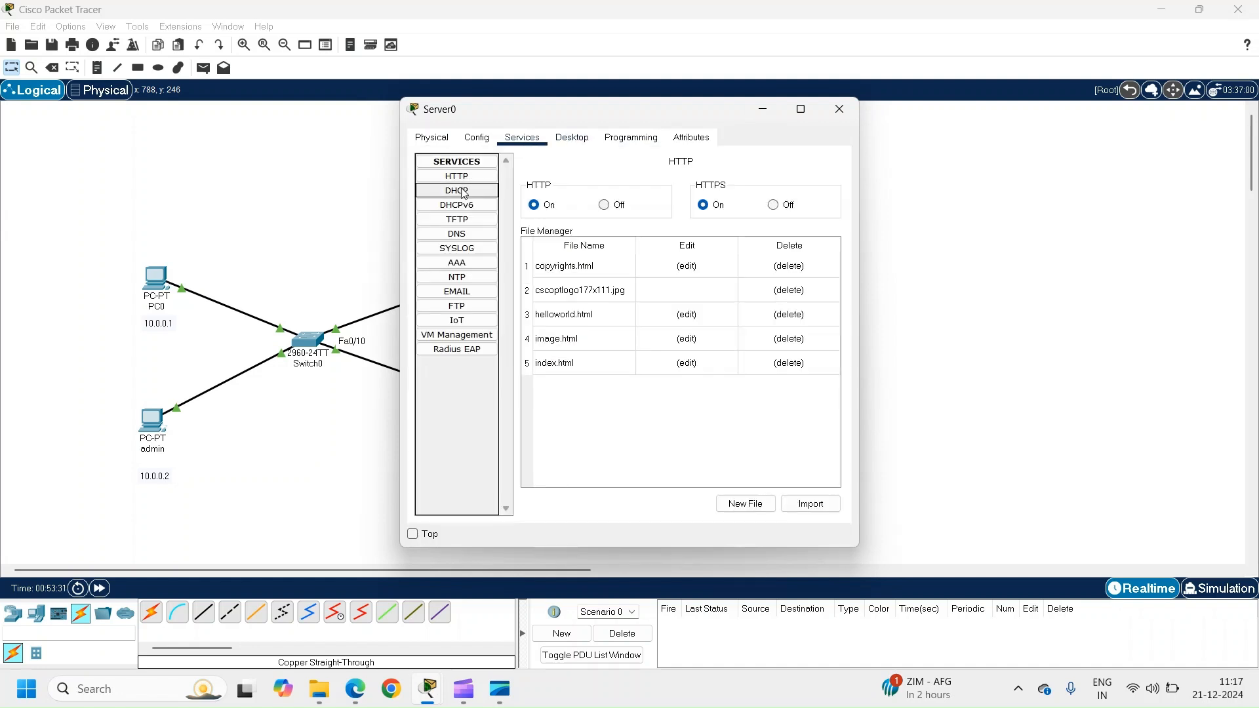
pyautogui.click(478, 179)
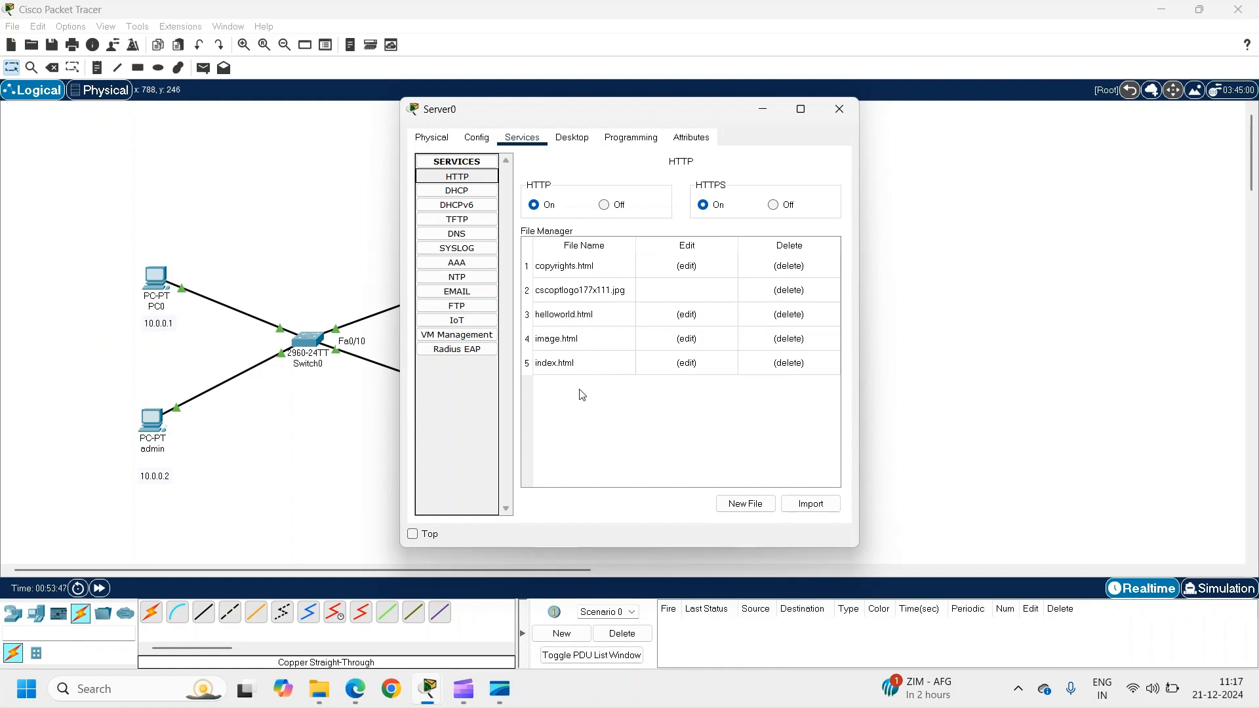
pyautogui.click(688, 364)
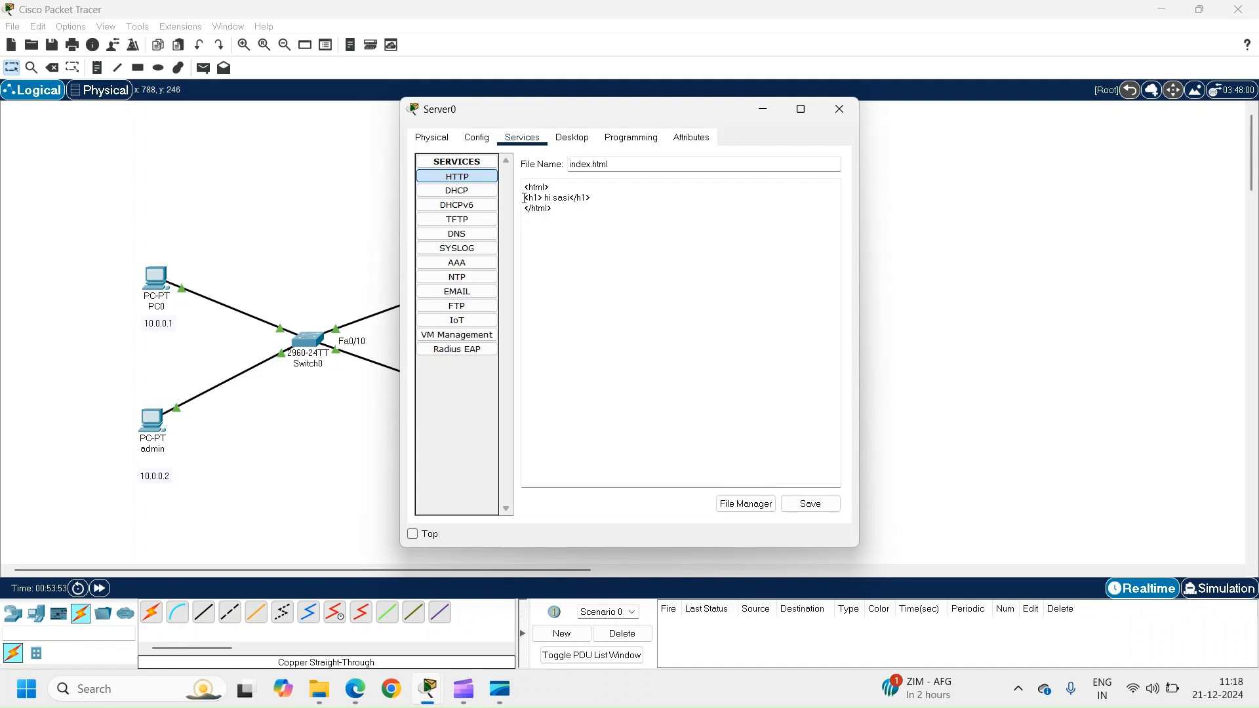
pyautogui.moveTo(524, 197); pyautogui.dragTo(594, 196)
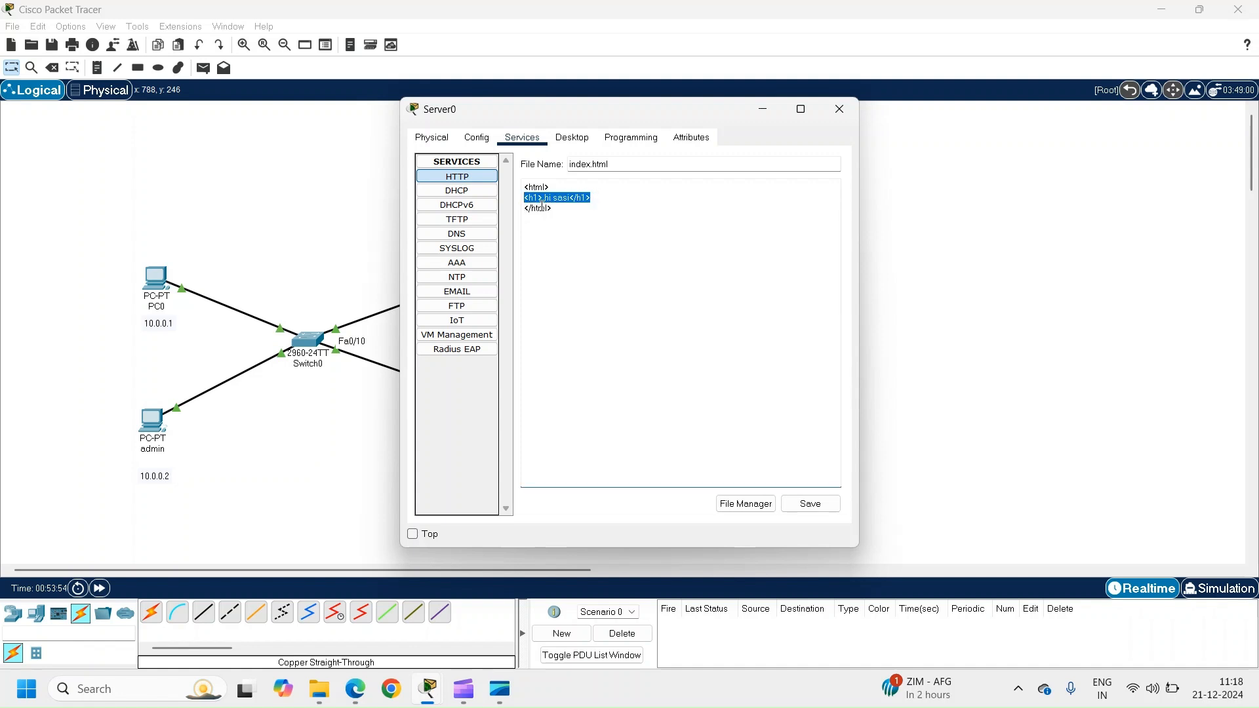
pyautogui.click(558, 189)
pyautogui.press('Return')
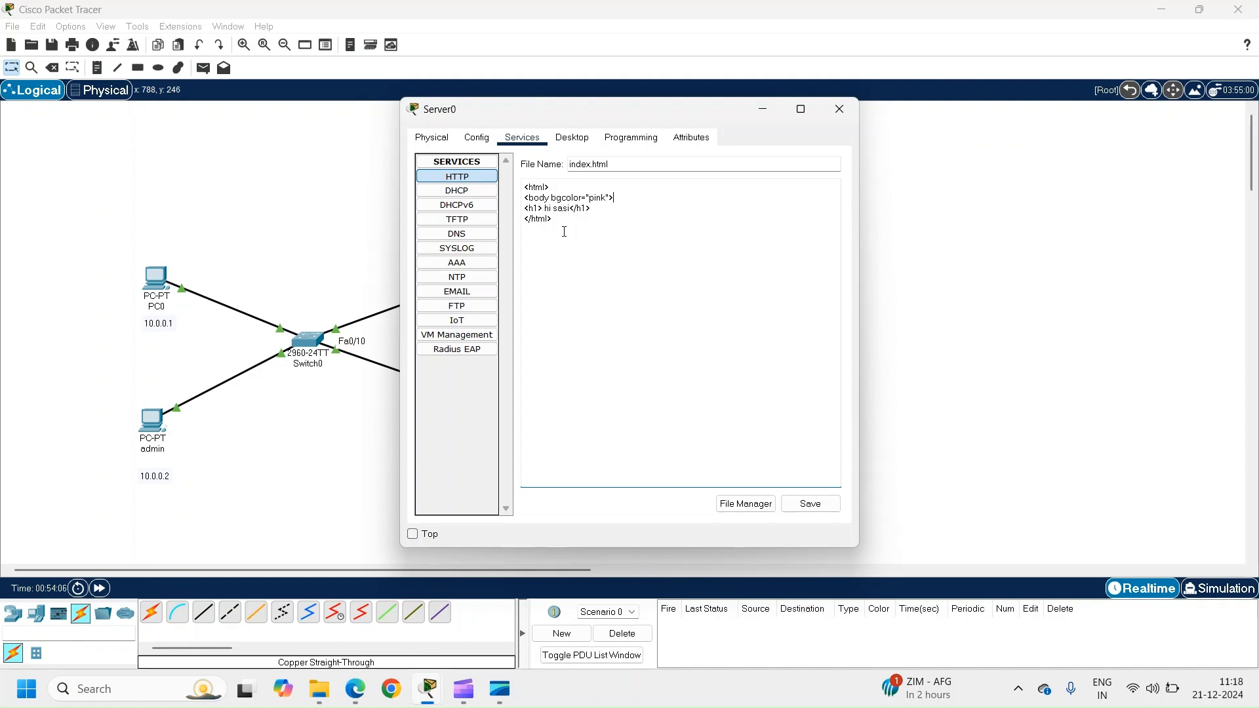
pyautogui.click(807, 502)
pyautogui.click(657, 354)
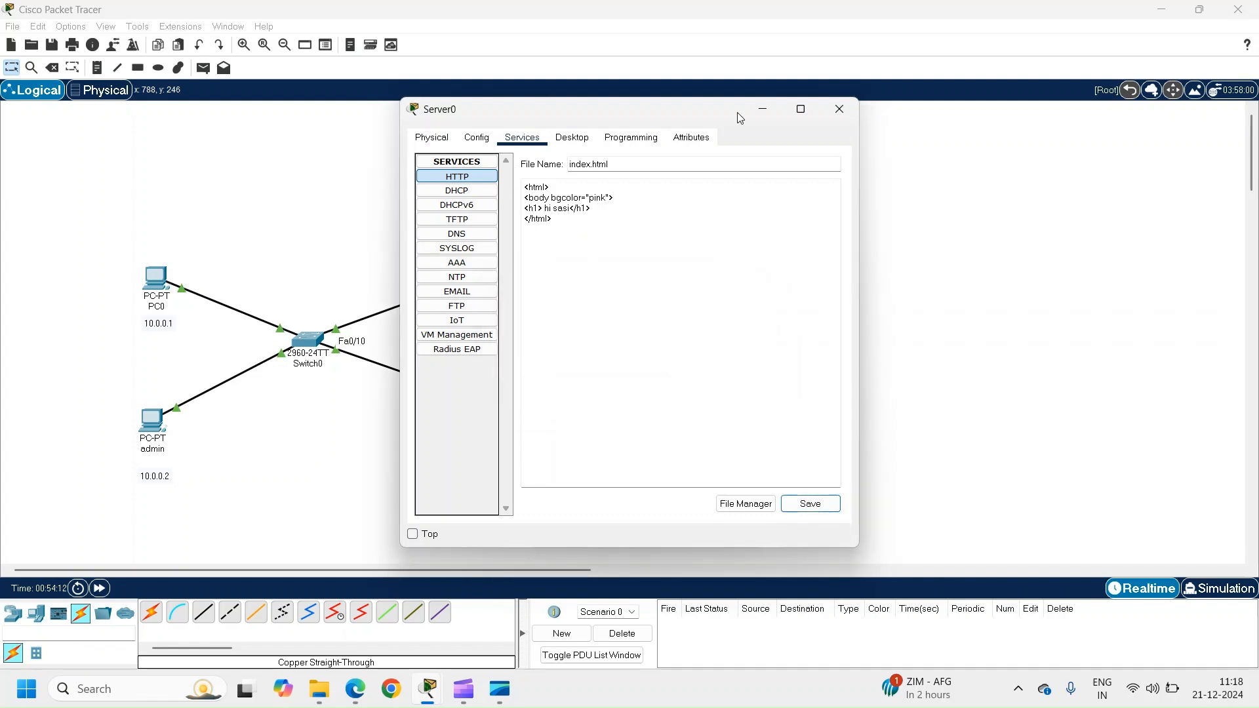
# Recheck the saved index.html code in Server0's HTTP service, and close the server.
pyautogui.click(438, 138)
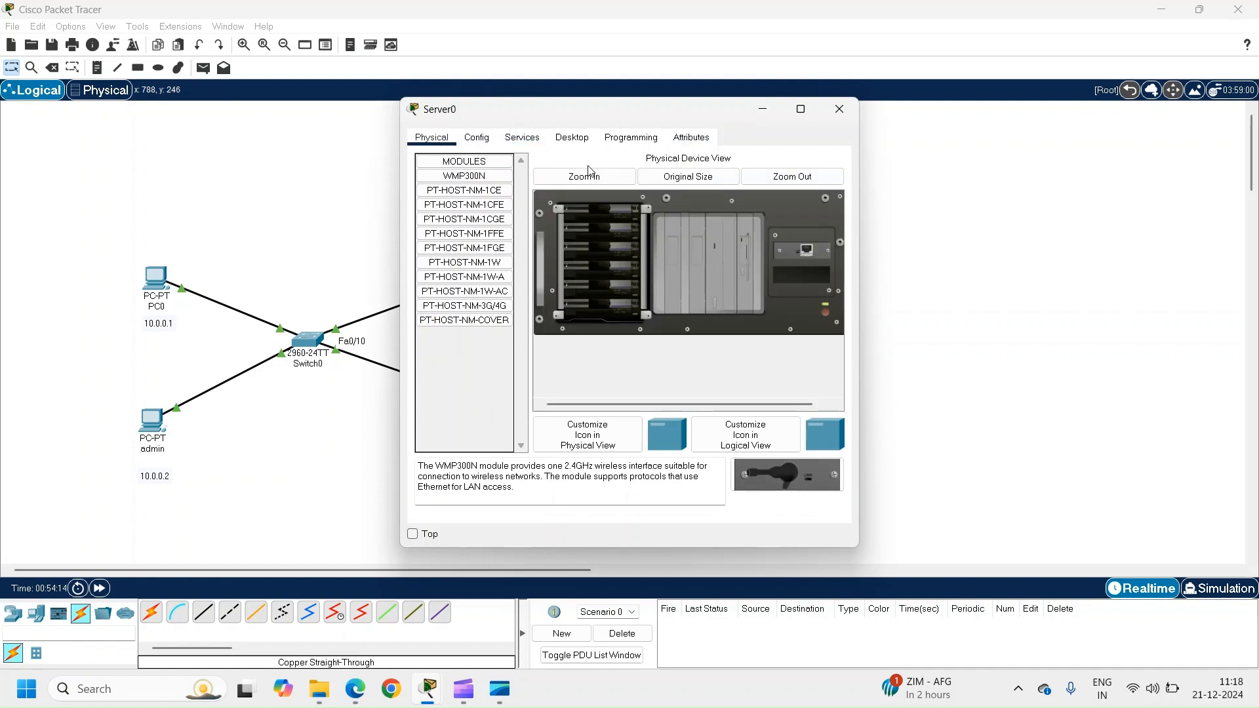
pyautogui.click(531, 142)
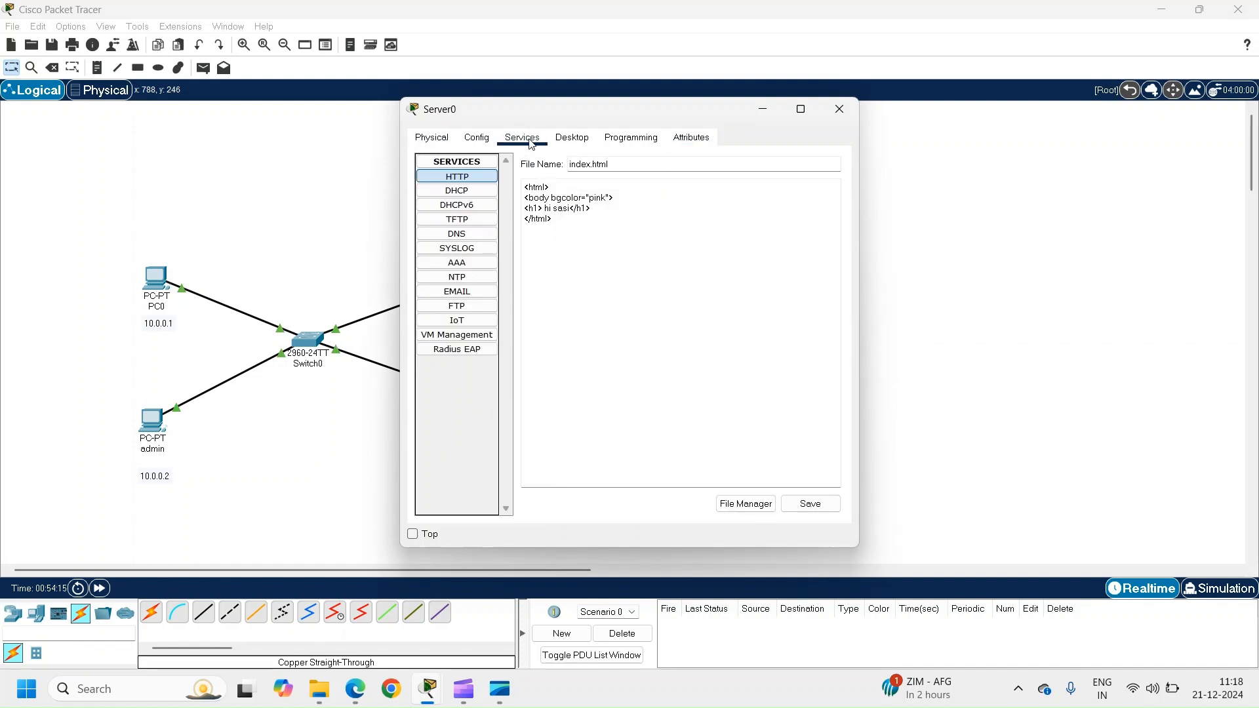
pyautogui.click(472, 183)
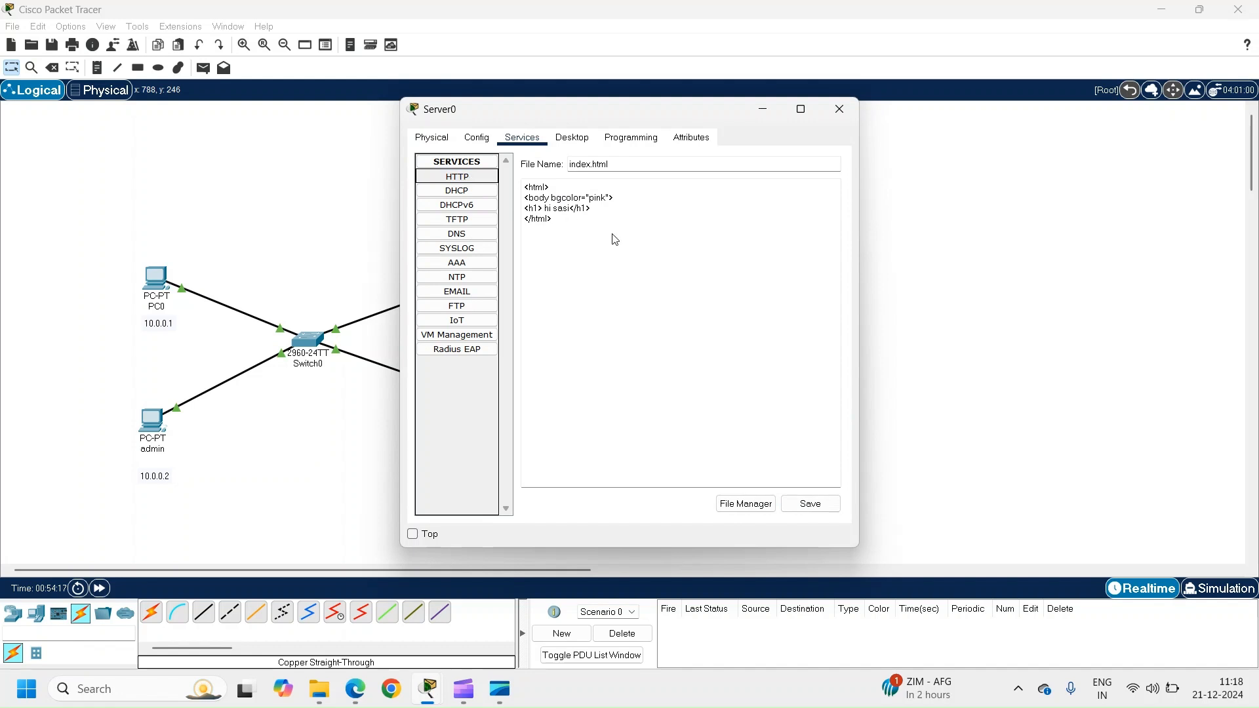
pyautogui.click(839, 109)
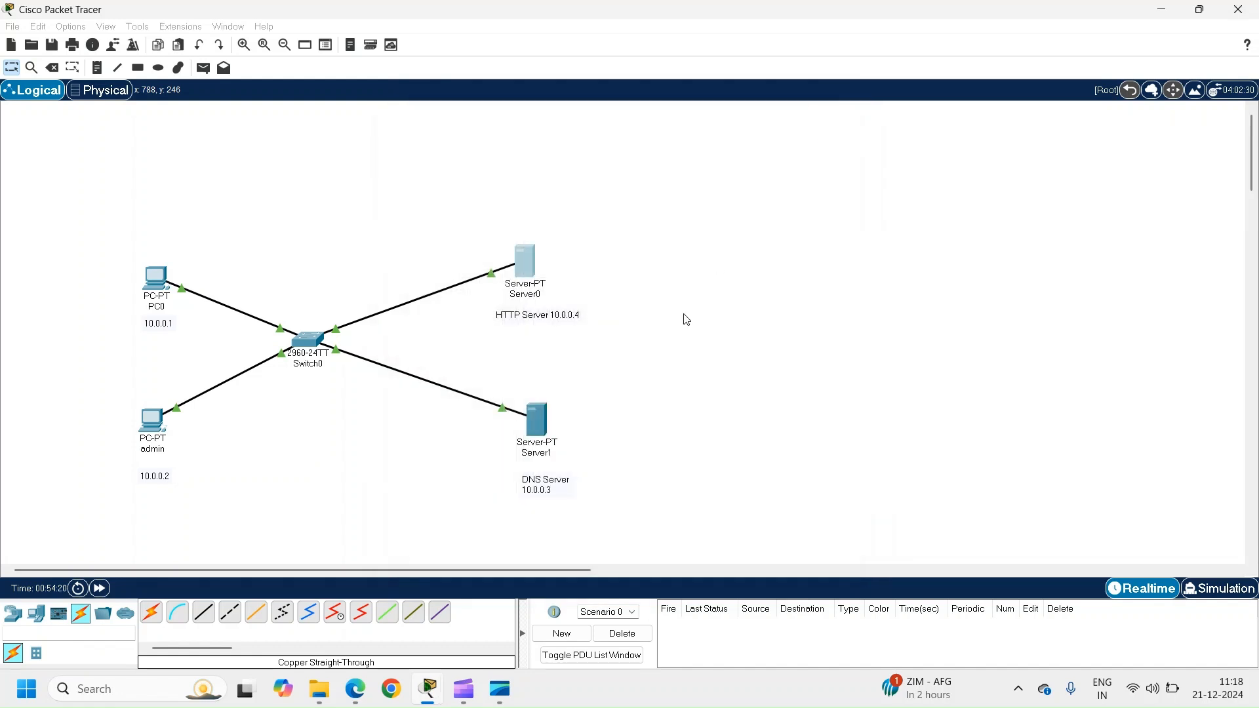
pyautogui.click(545, 414)
pyautogui.click(541, 412)
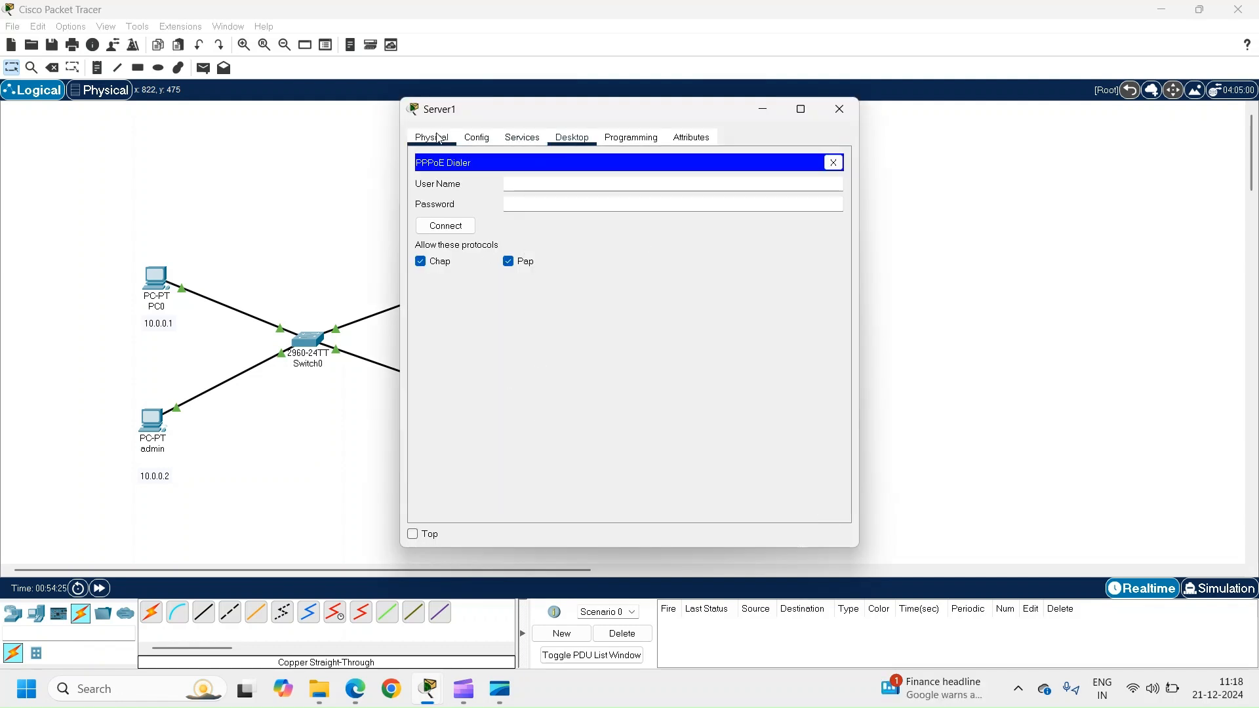
pyautogui.click(472, 141)
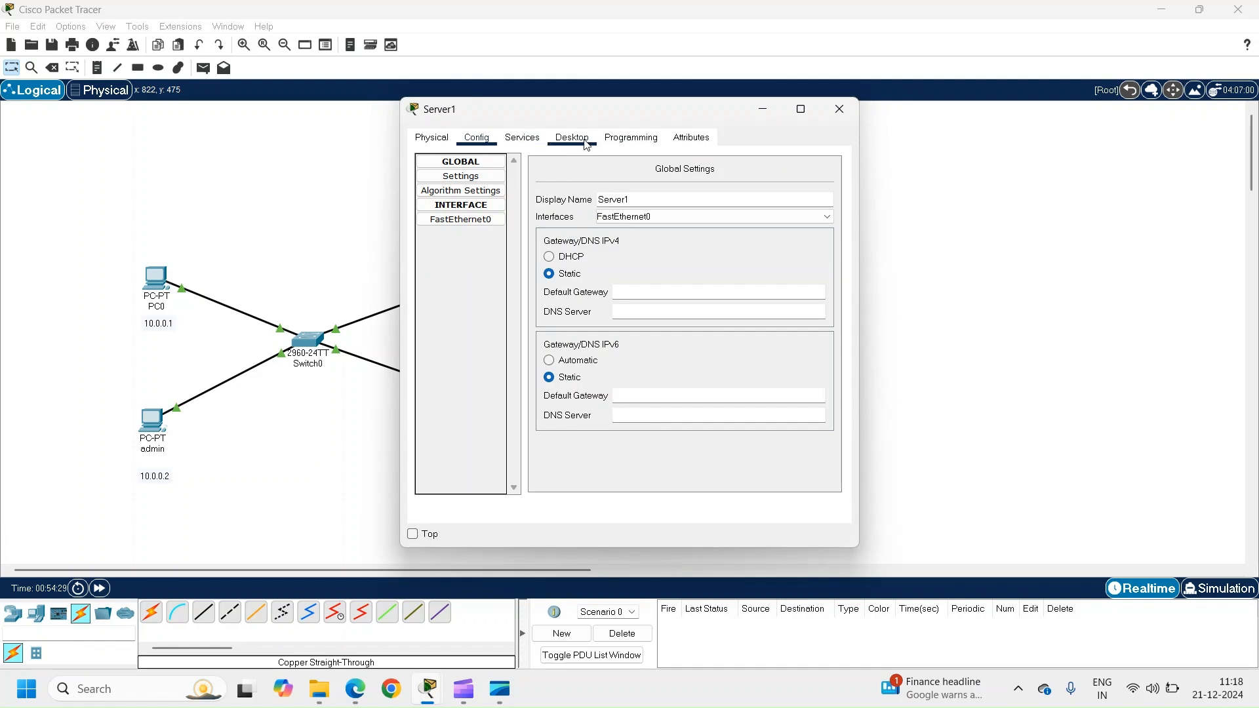
pyautogui.click(842, 108)
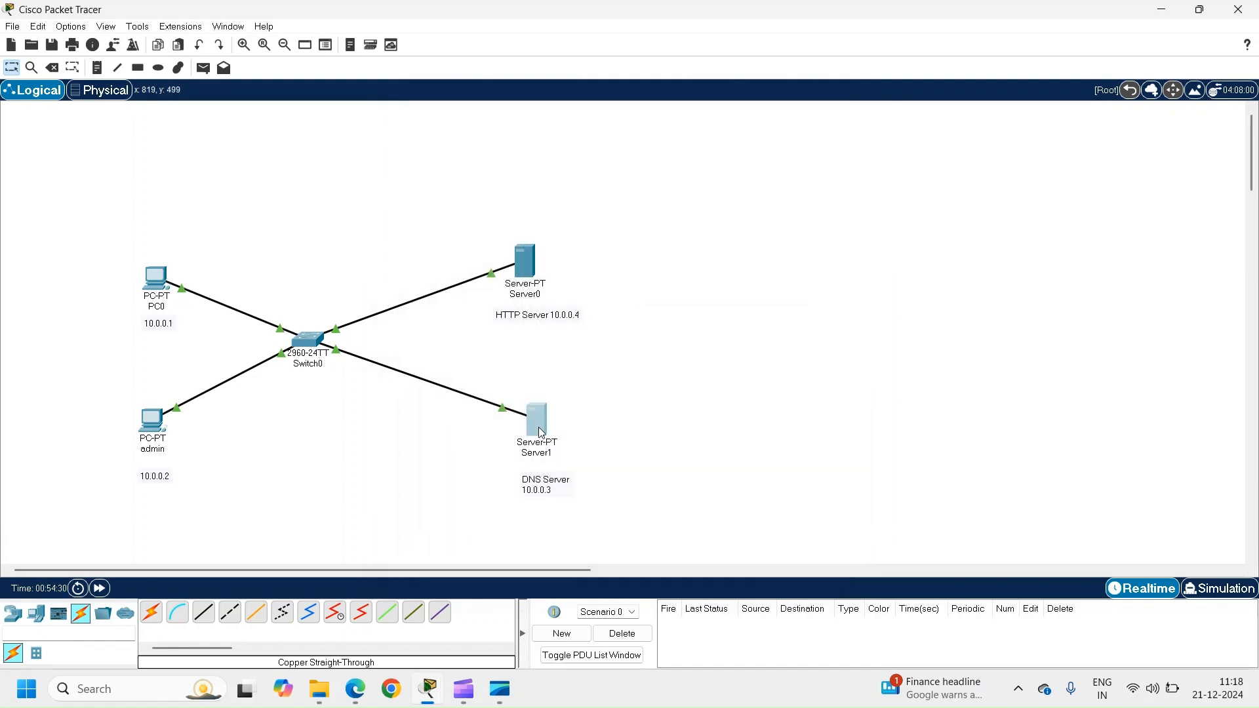
# Add an A record named sasijai.com with address 10.0.0.4 to the DNS service of Server1.
pyautogui.click(542, 425)
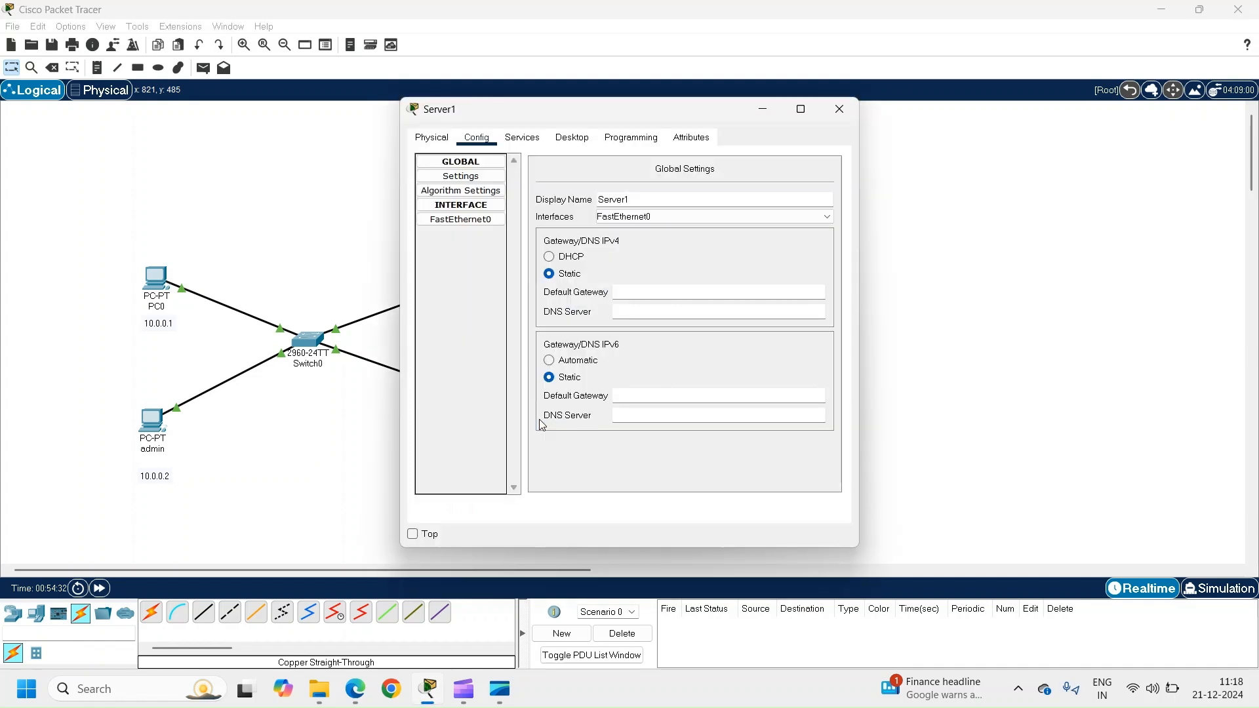
pyautogui.click(524, 143)
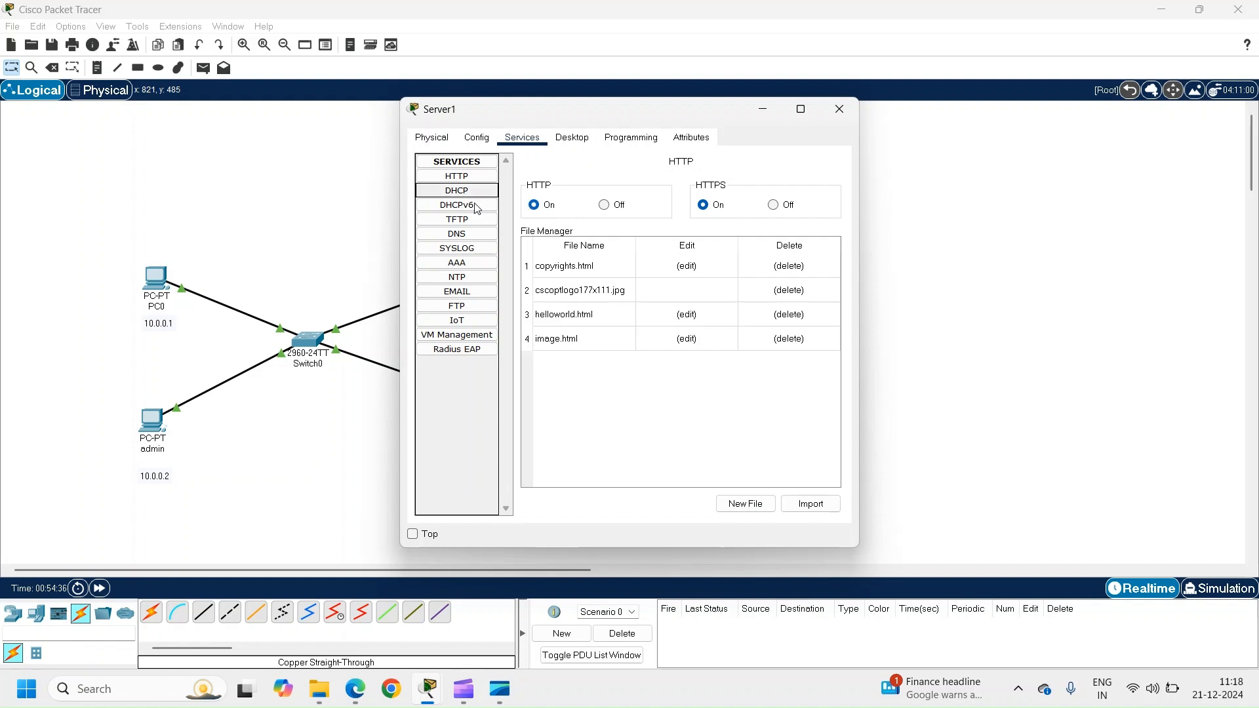
pyautogui.click(457, 234)
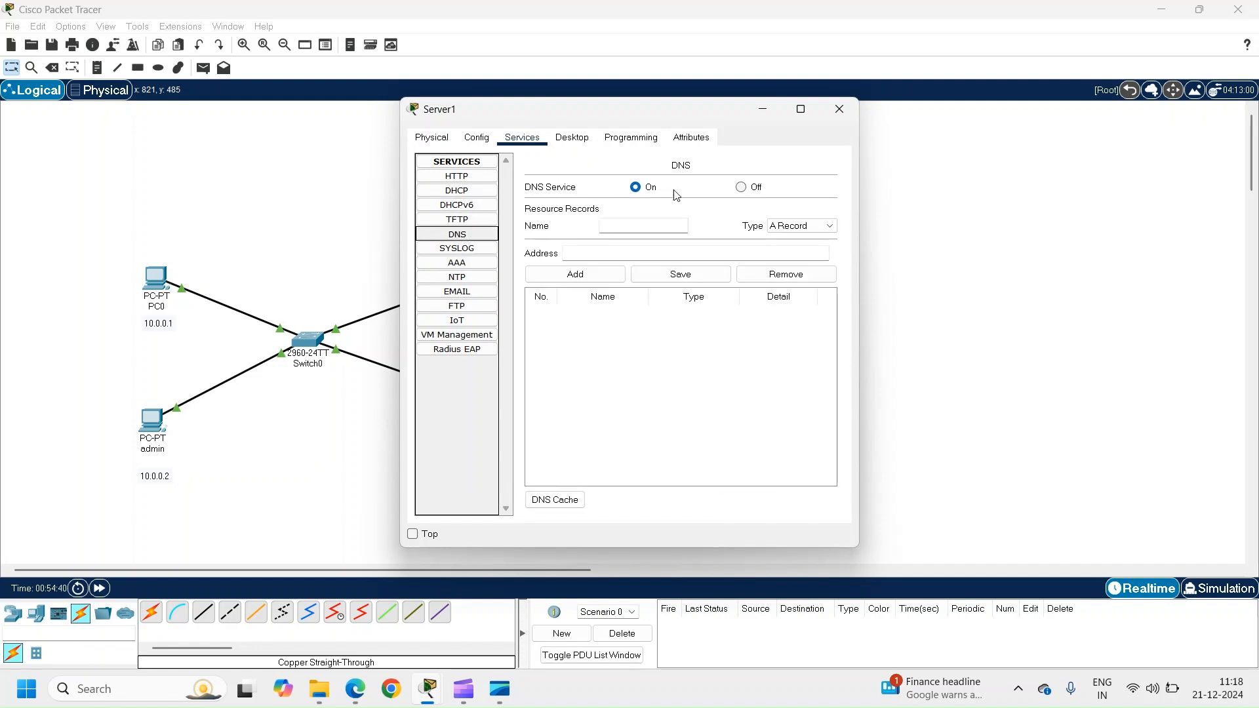
pyautogui.click(616, 227)
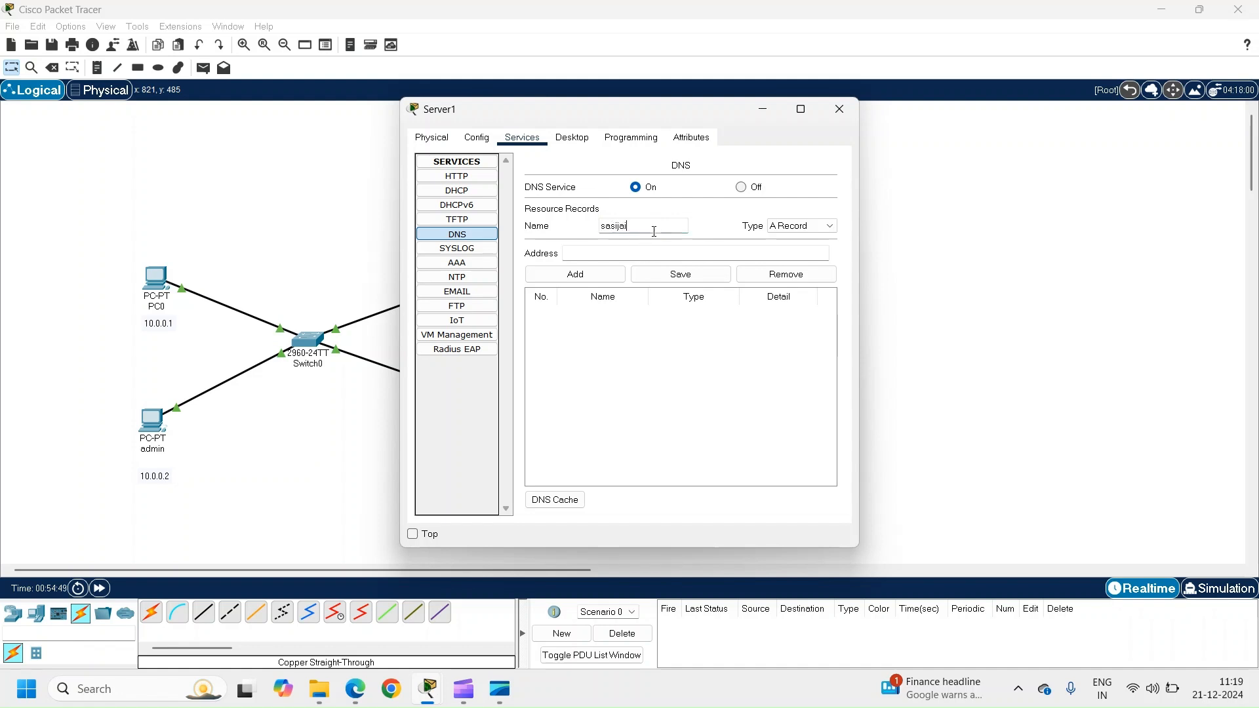
pyautogui.write('.com')
pyautogui.click(631, 256)
pyautogui.write('10.0.0.4')
pyautogui.click(603, 277)
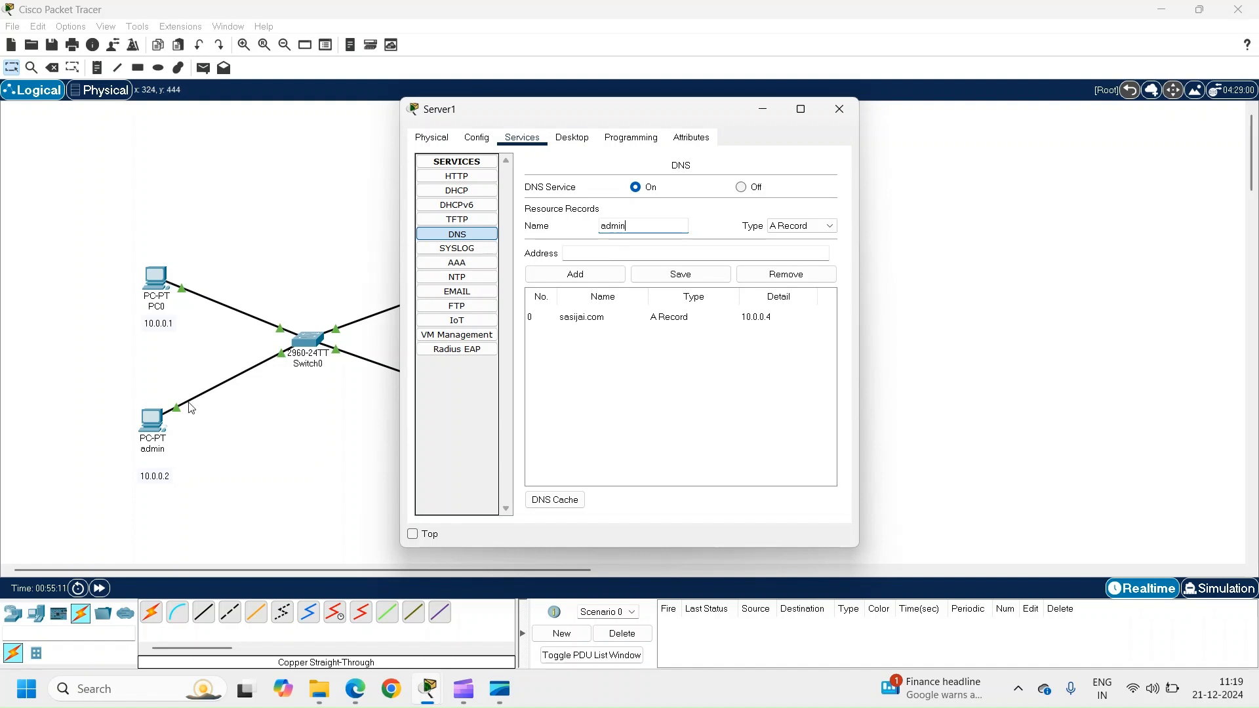
# Add a second A record to Server1's DNS service, named admin with address 10.0.0.2, and close the server.
pyautogui.click(625, 251)
pyautogui.click(596, 277)
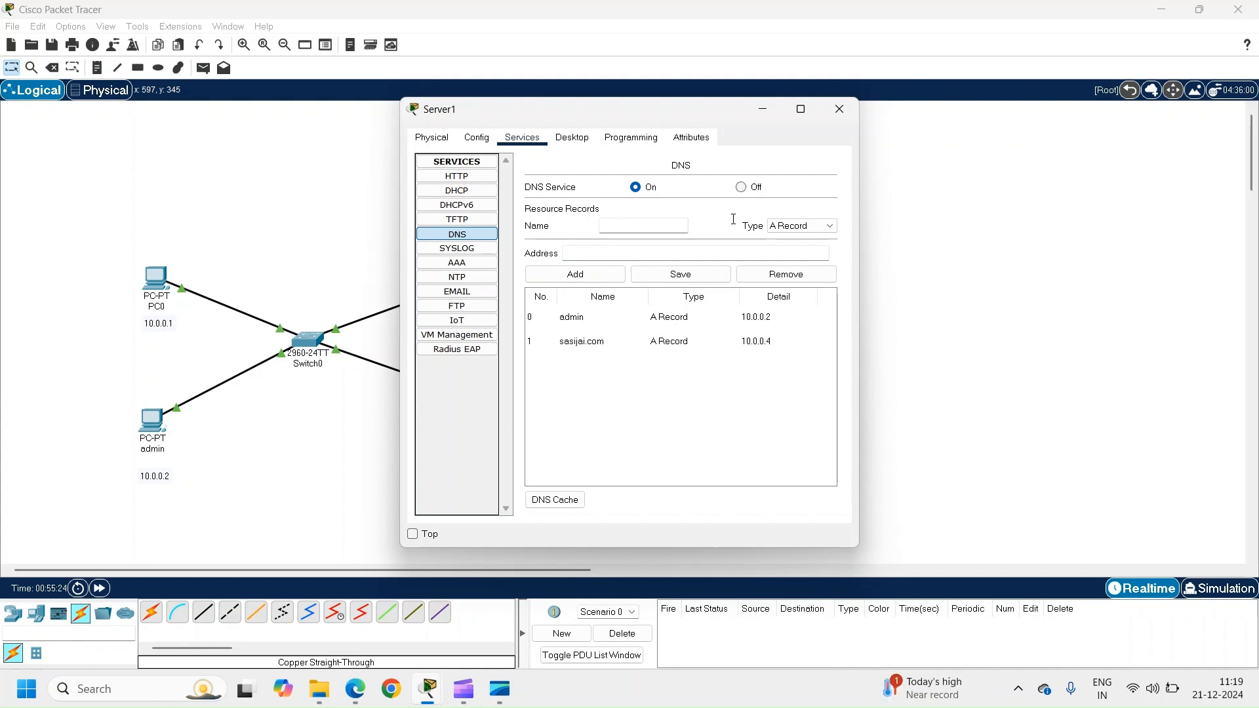
pyautogui.click(836, 115)
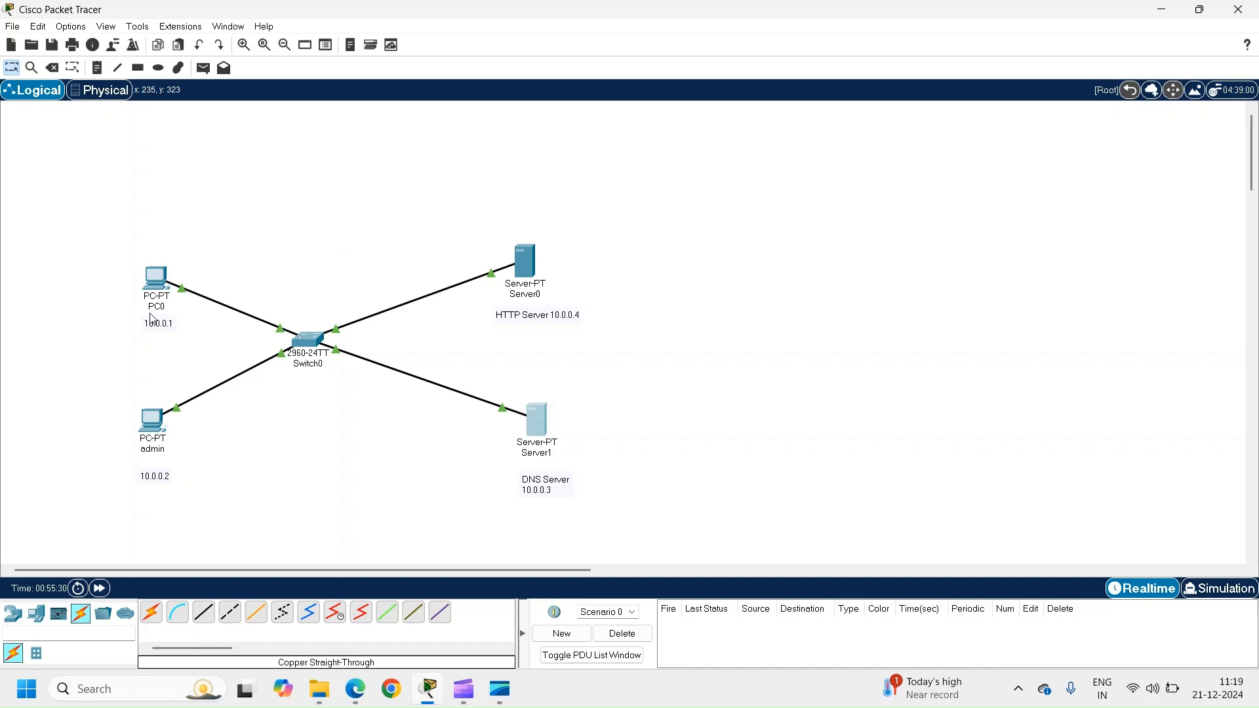
# Try to load sasijai.com in the web browser of PC0.
pyautogui.click(155, 277)
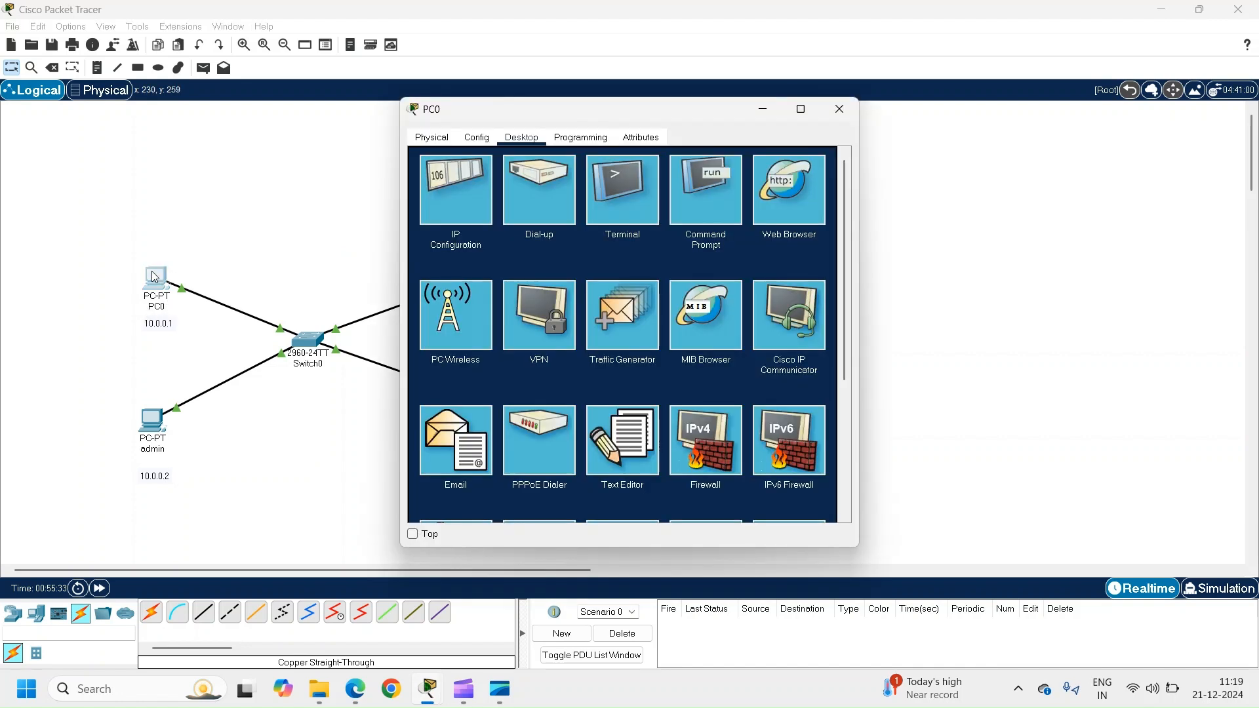
pyautogui.click(784, 204)
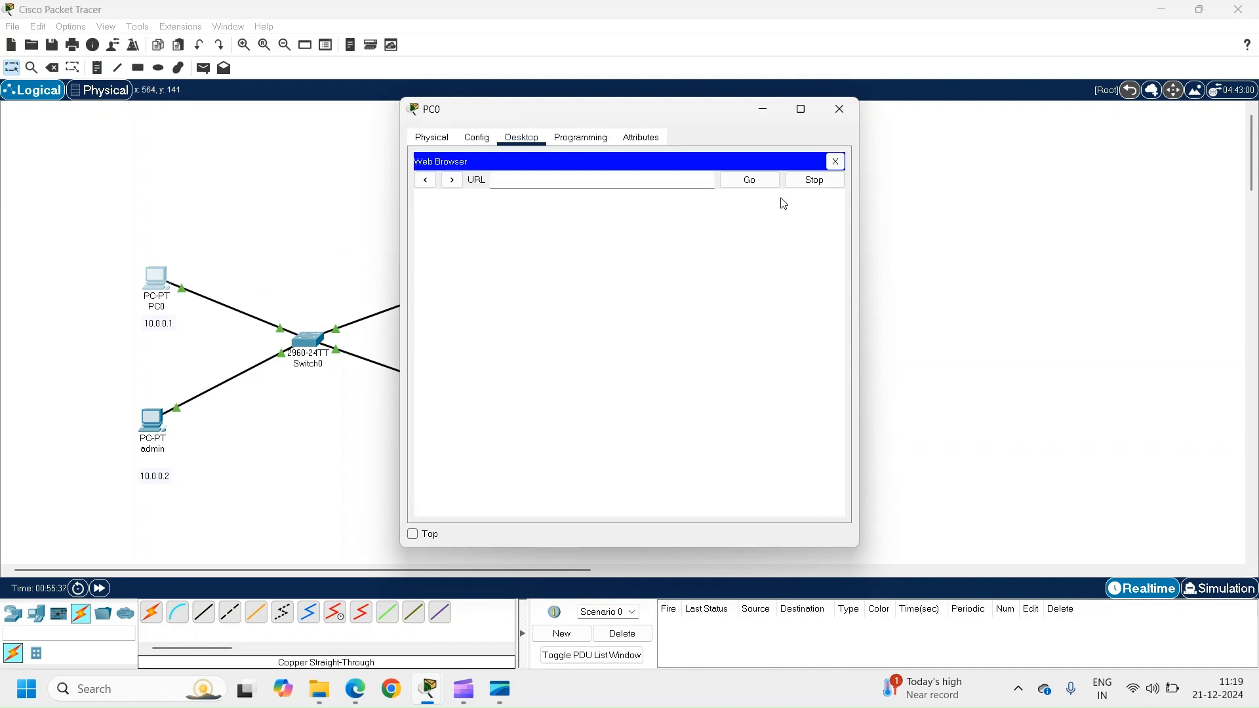
pyautogui.write('sasijai.com')
pyautogui.press('Return')
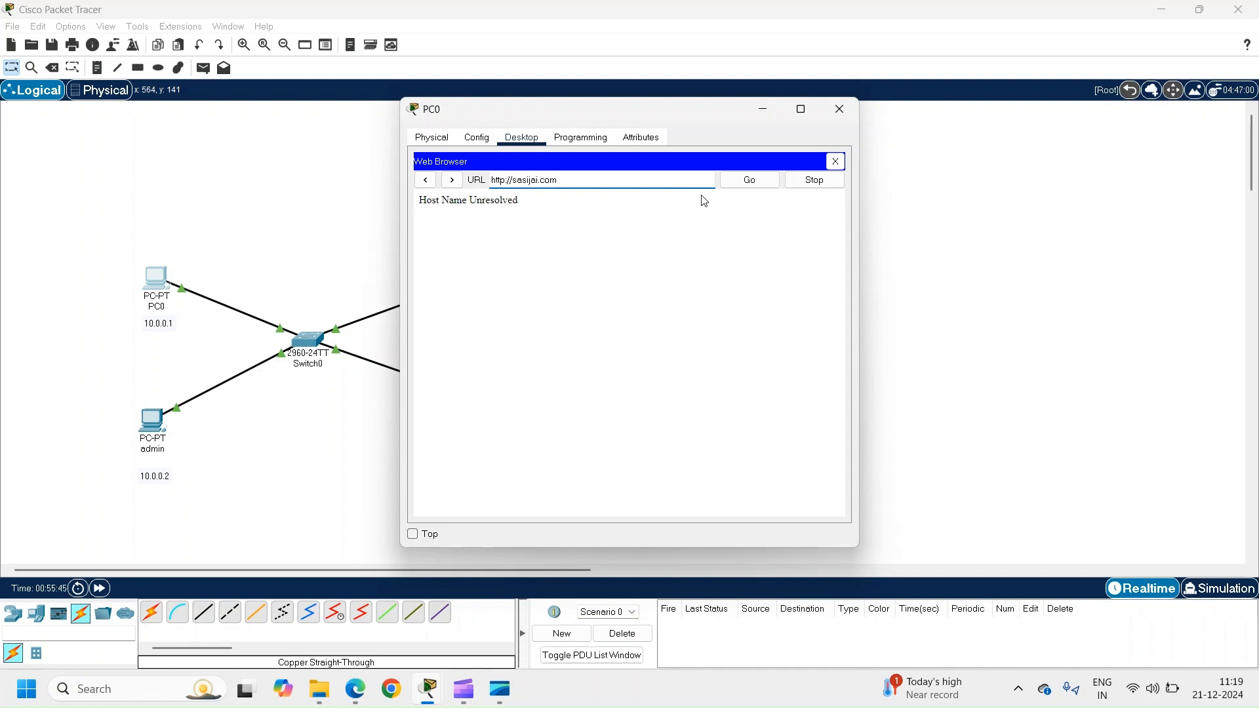
# Load the web page by the HTTP server's address 10.0.0.4 in PC0's web browser, and close the PC.
pyautogui.press('BackSpace')
pyautogui.press('BackSpace')
pyautogui.press('BackSpace')
pyautogui.press('BackSpace')
pyautogui.press('BackSpace')
pyautogui.press('BackSpace')
pyautogui.press('BackSpace')
pyautogui.press('BackSpace')
pyautogui.press('BackSpace')
pyautogui.press('BackSpace')
pyautogui.press('BackSpace')
pyautogui.press('BackSpace')
pyautogui.press('BackSpace')
pyautogui.press('BackSpace')
pyautogui.press('BackSpace')
pyautogui.press('BackSpace')
pyautogui.press('BackSpace')
pyautogui.press('BackSpace')
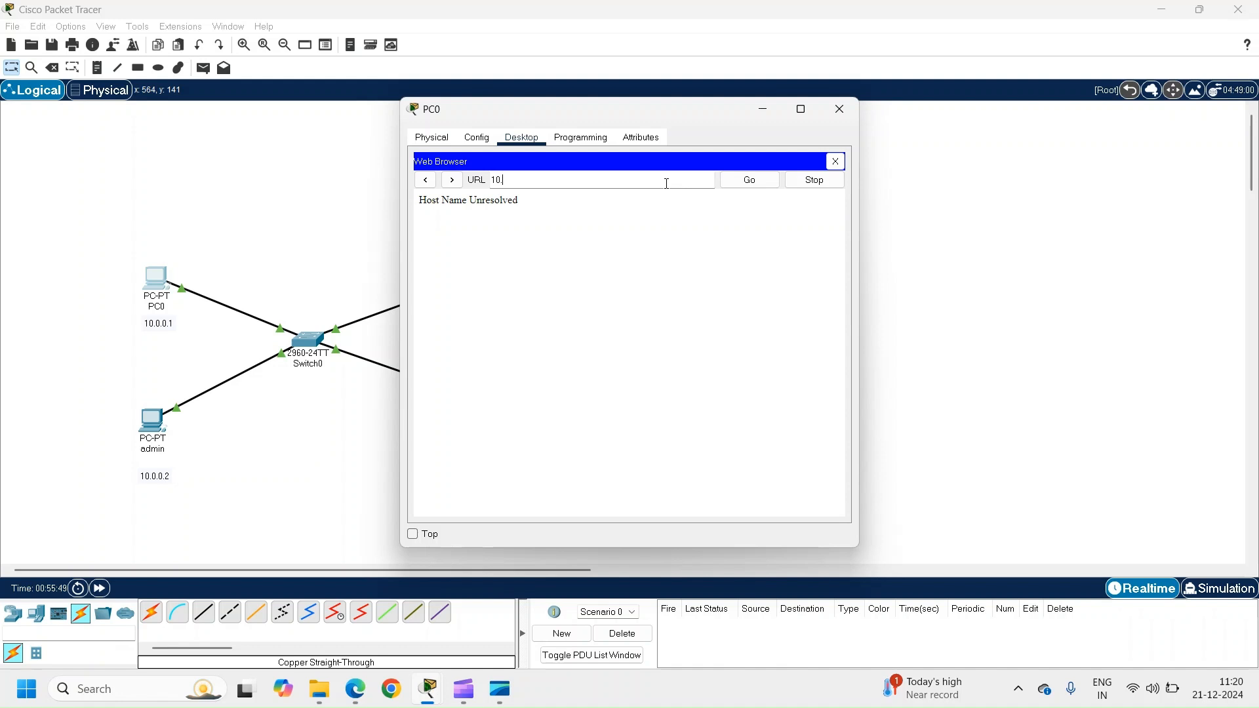
pyautogui.write('10.0.0.4')
pyautogui.press('Return')
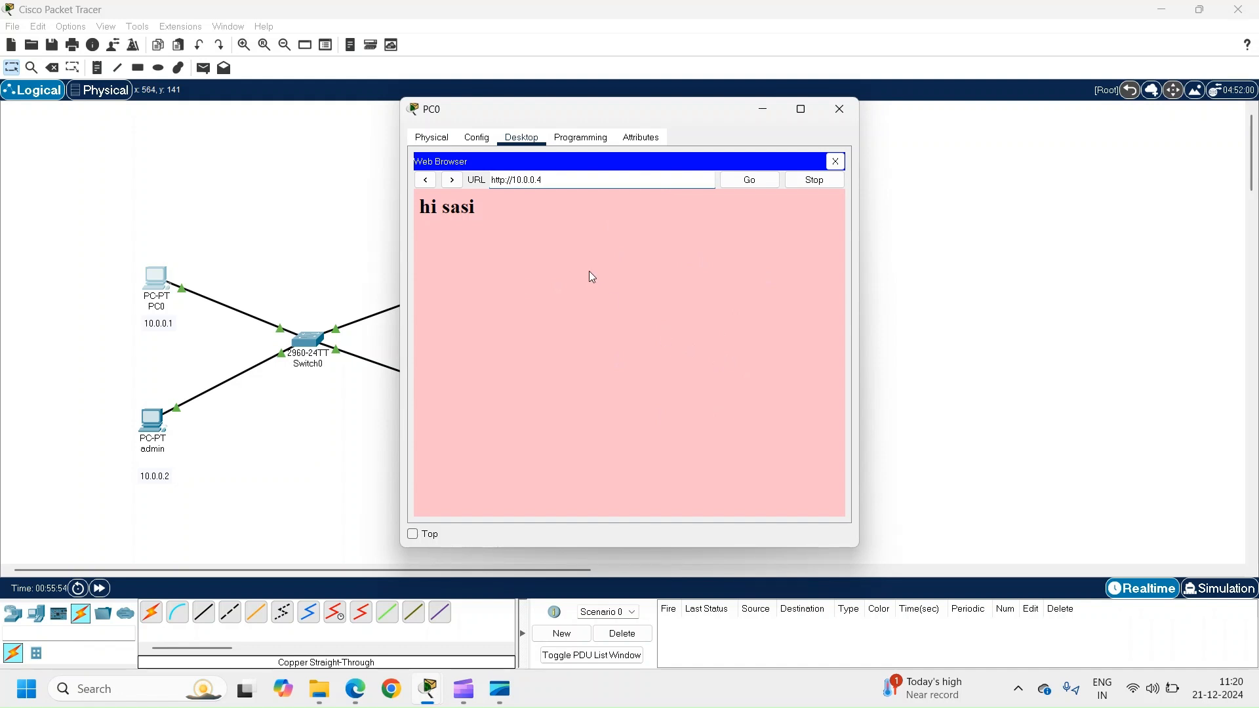
pyautogui.click(540, 187)
pyautogui.click(839, 108)
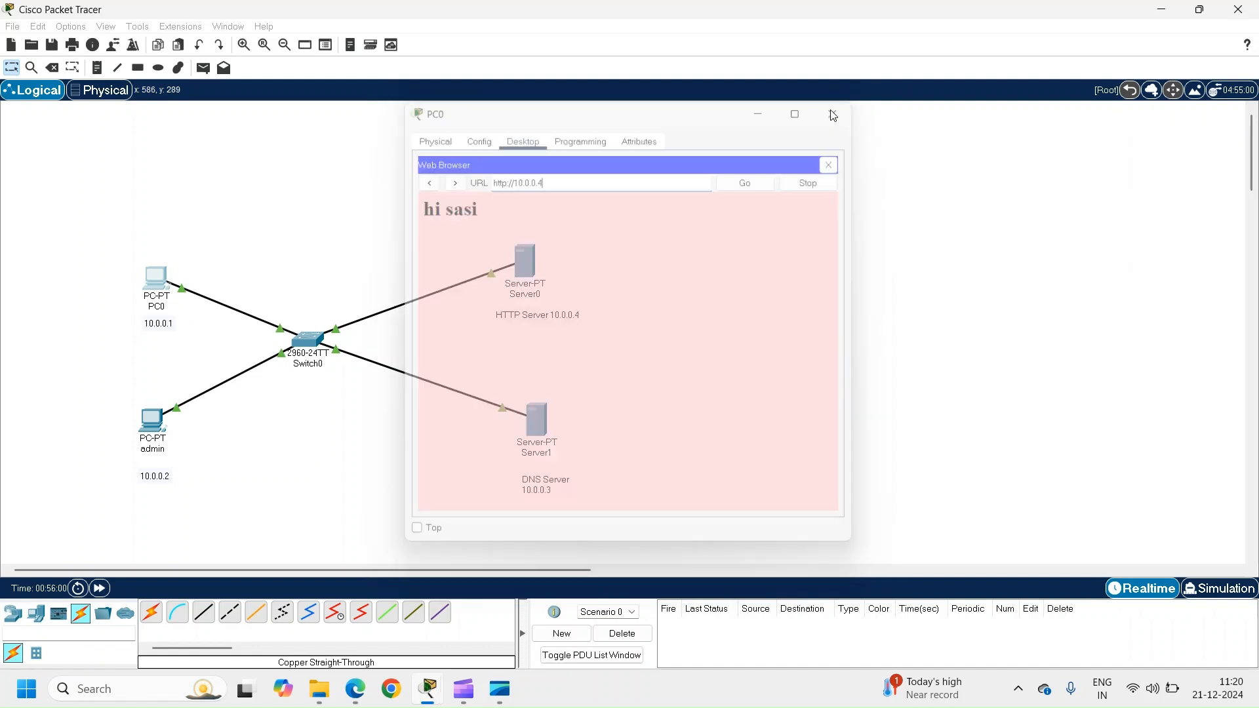
# Set the IPv4 DNS server of PC0 to 10.0.0.3 in its IP configuration, and close the PC.
pyautogui.click(158, 292)
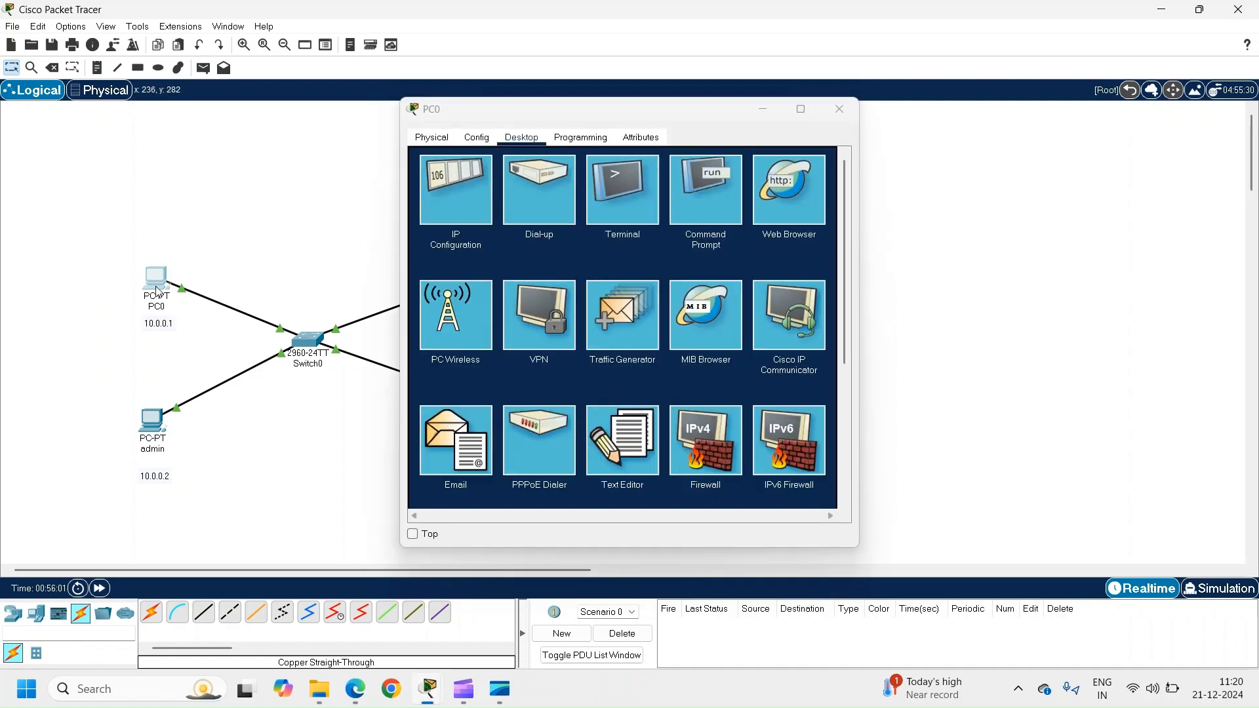
pyautogui.click(476, 196)
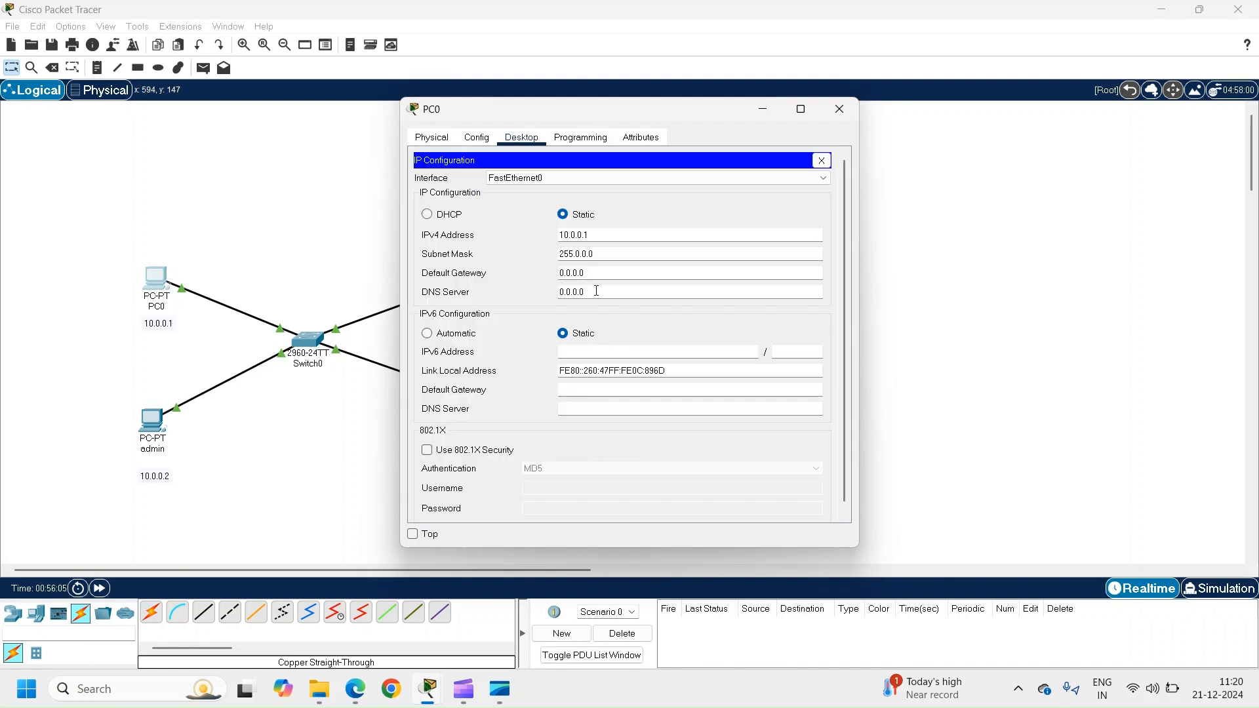
pyautogui.click(596, 291)
pyautogui.tripleClick(578, 291)
pyautogui.write('10.0.0.3')
pyautogui.click(840, 110)
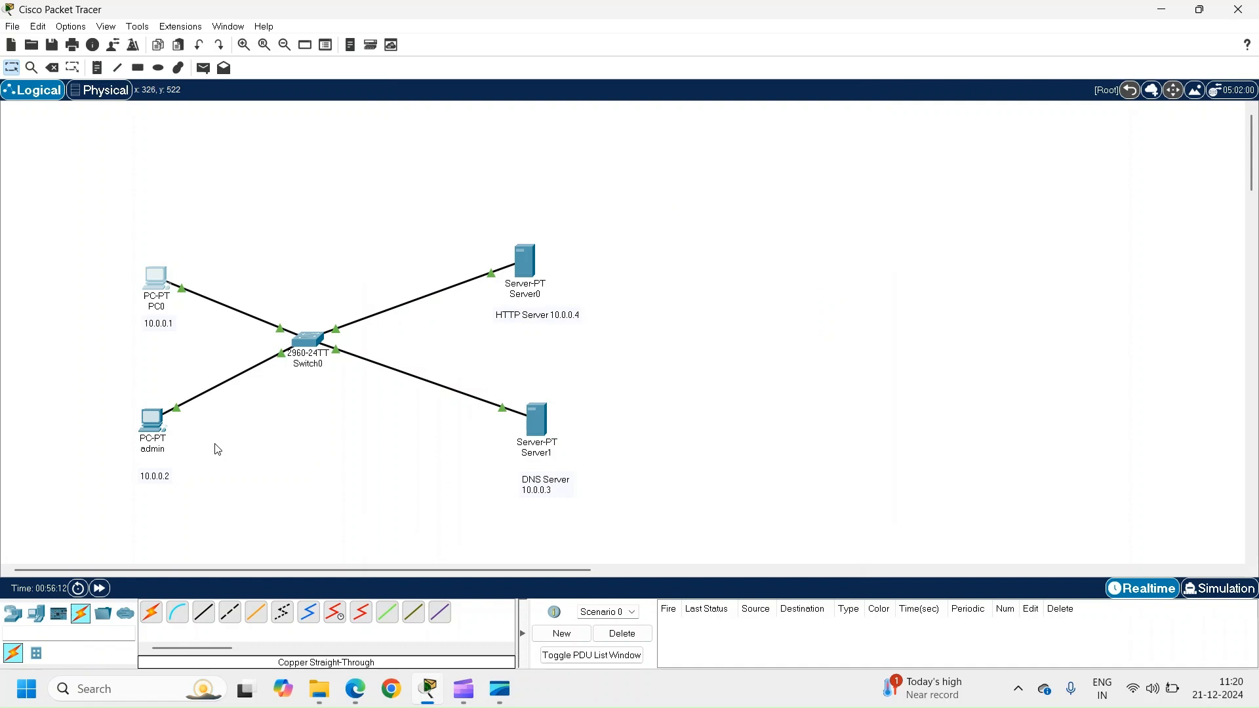
# Set the IPv4 DNS server of the admin PC to 10.0.0.3 in its IP configuration, and close the PC.
pyautogui.click(151, 418)
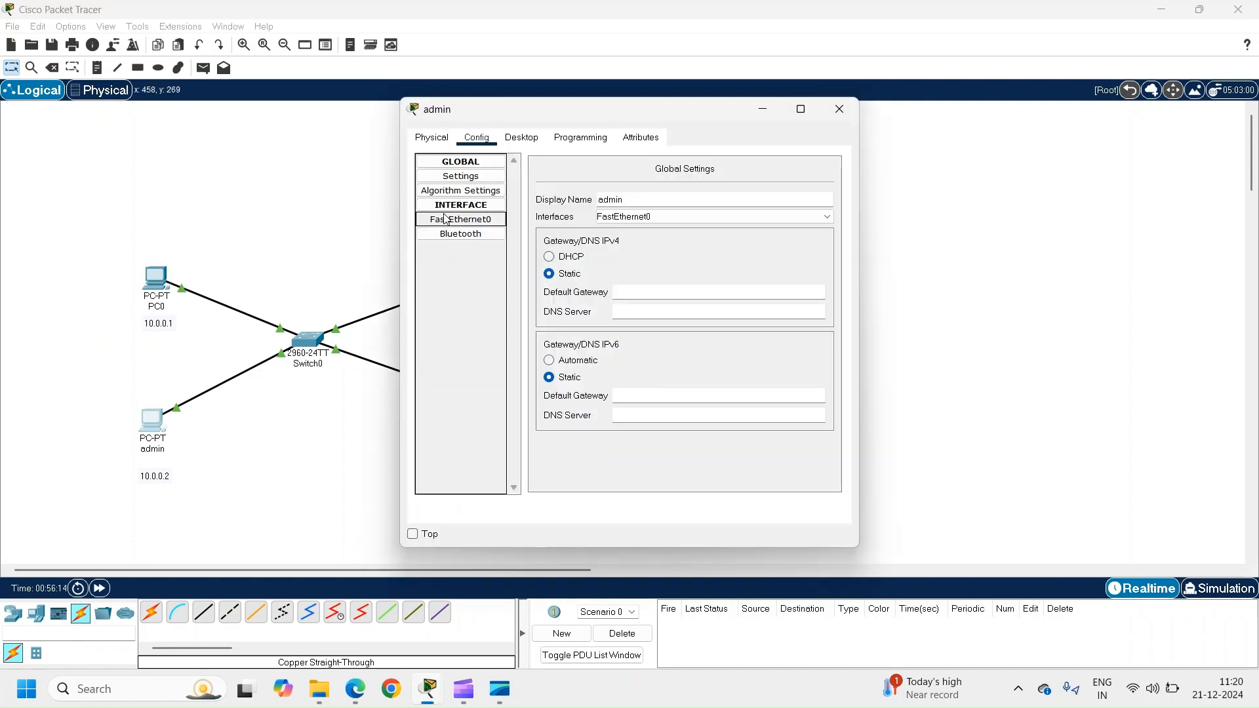
pyautogui.click(530, 141)
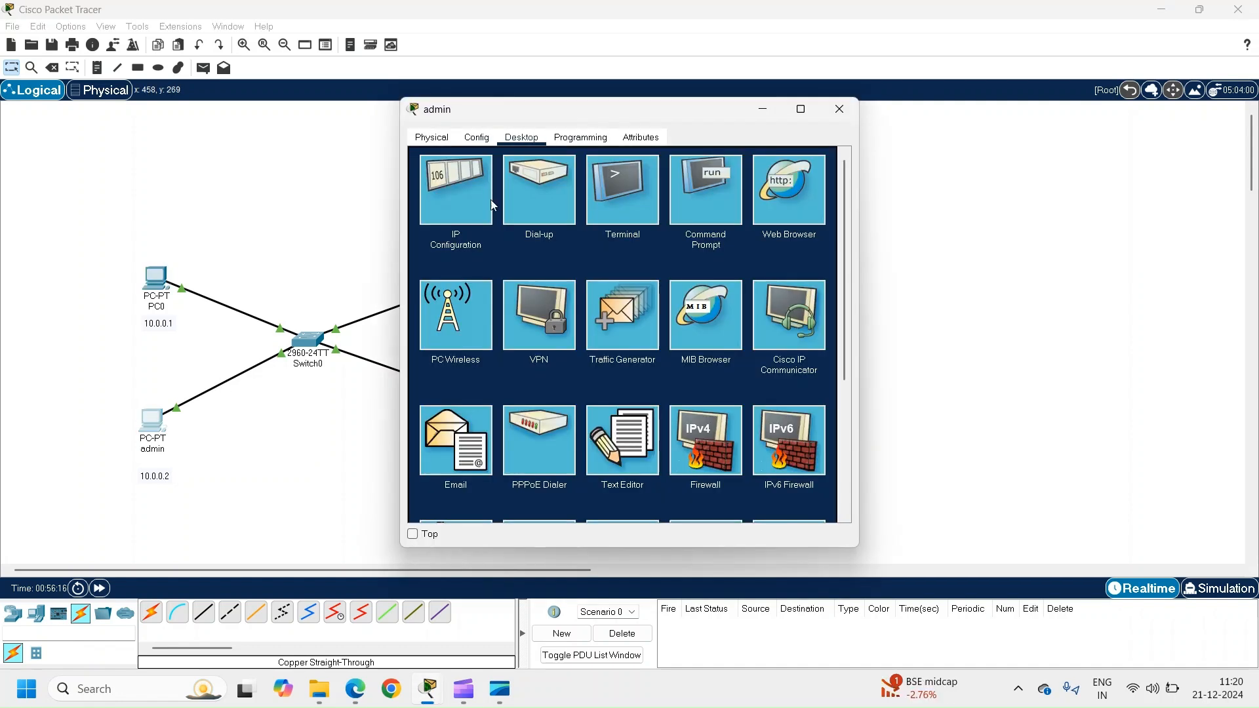
pyautogui.click(469, 190)
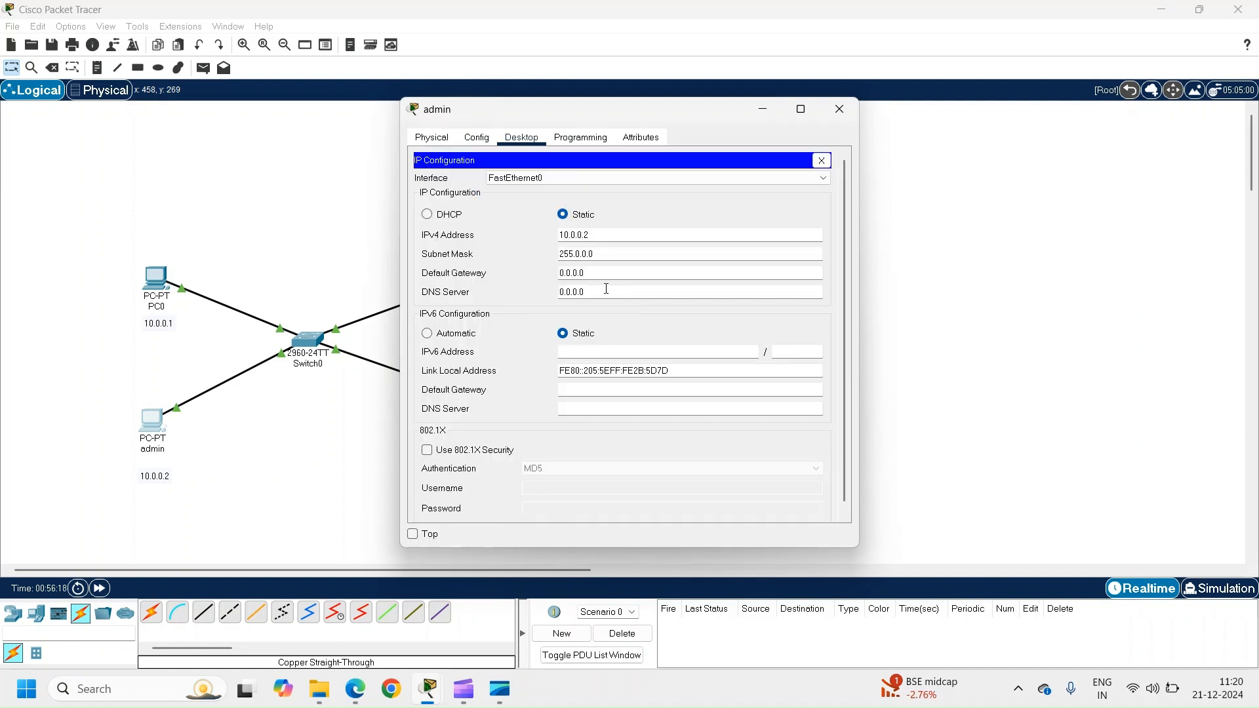
pyautogui.moveTo(604, 289); pyautogui.dragTo(537, 294)
pyautogui.write('10.0.0.3')
pyautogui.click(835, 117)
# Load sasijai.com in PC0's web browser to test the domain name, and close the PC.
pyautogui.click(160, 294)
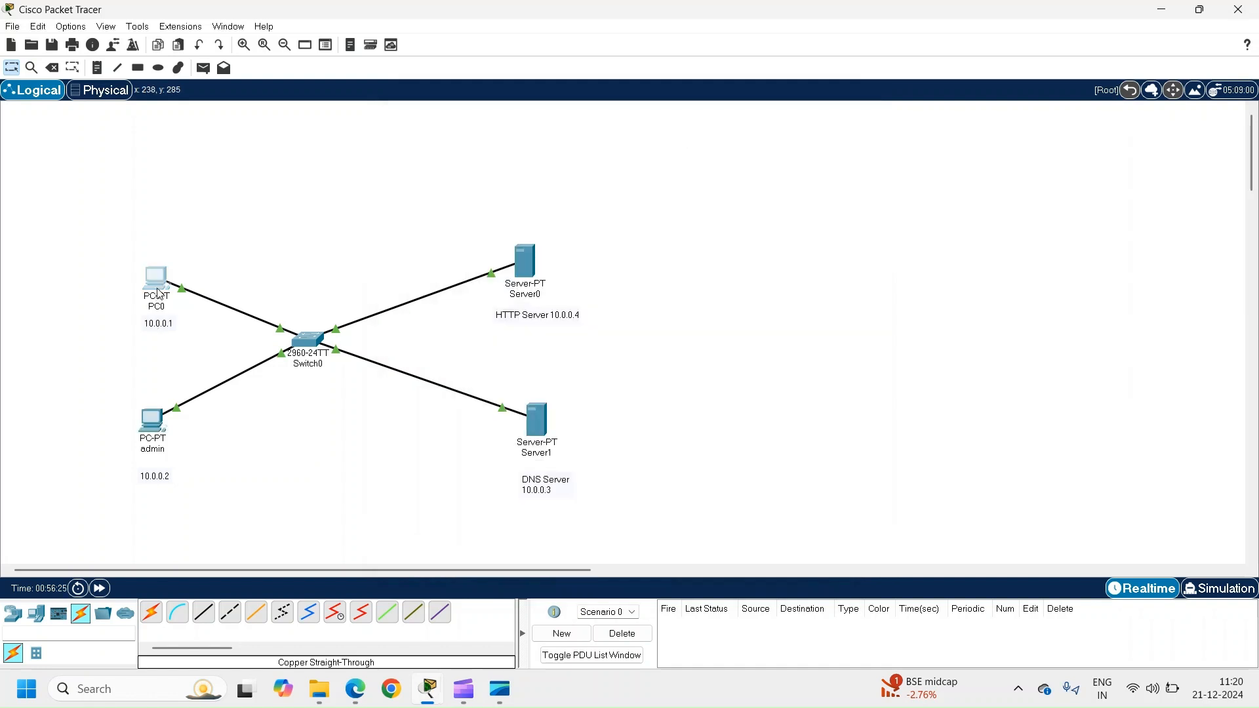
pyautogui.click(782, 204)
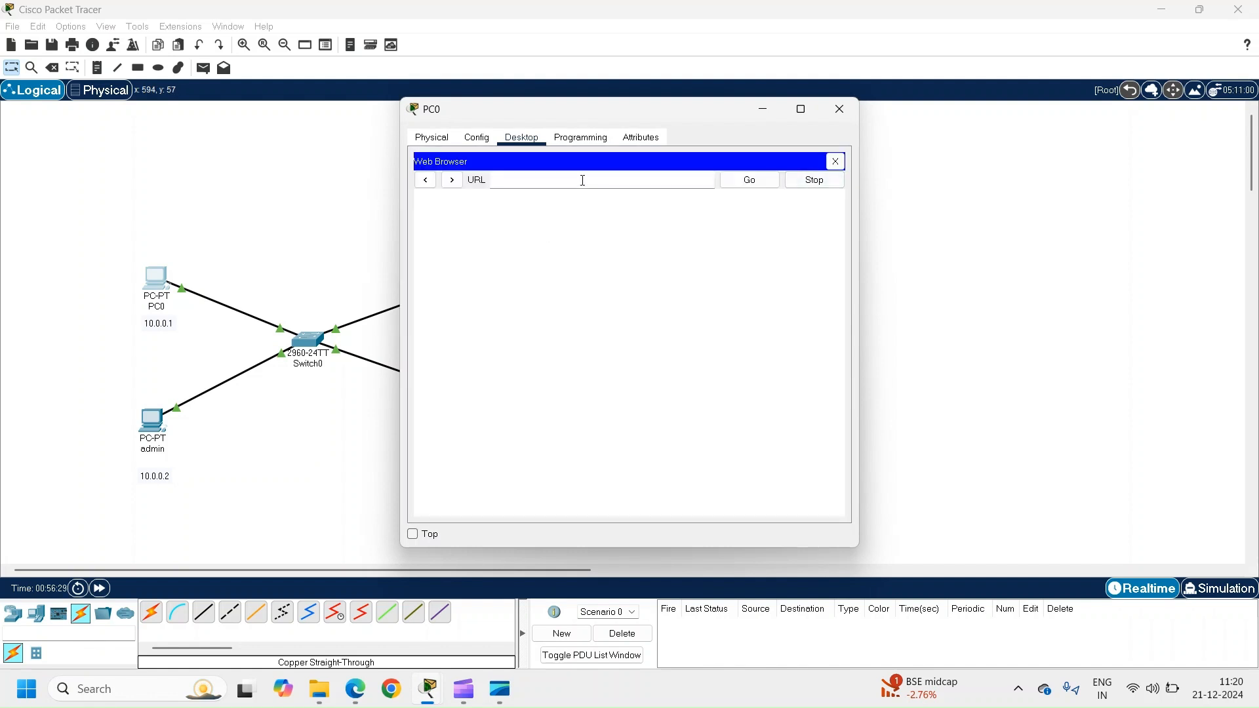
pyautogui.click(583, 180)
pyautogui.write('sasijai.com')
pyautogui.press('Return')
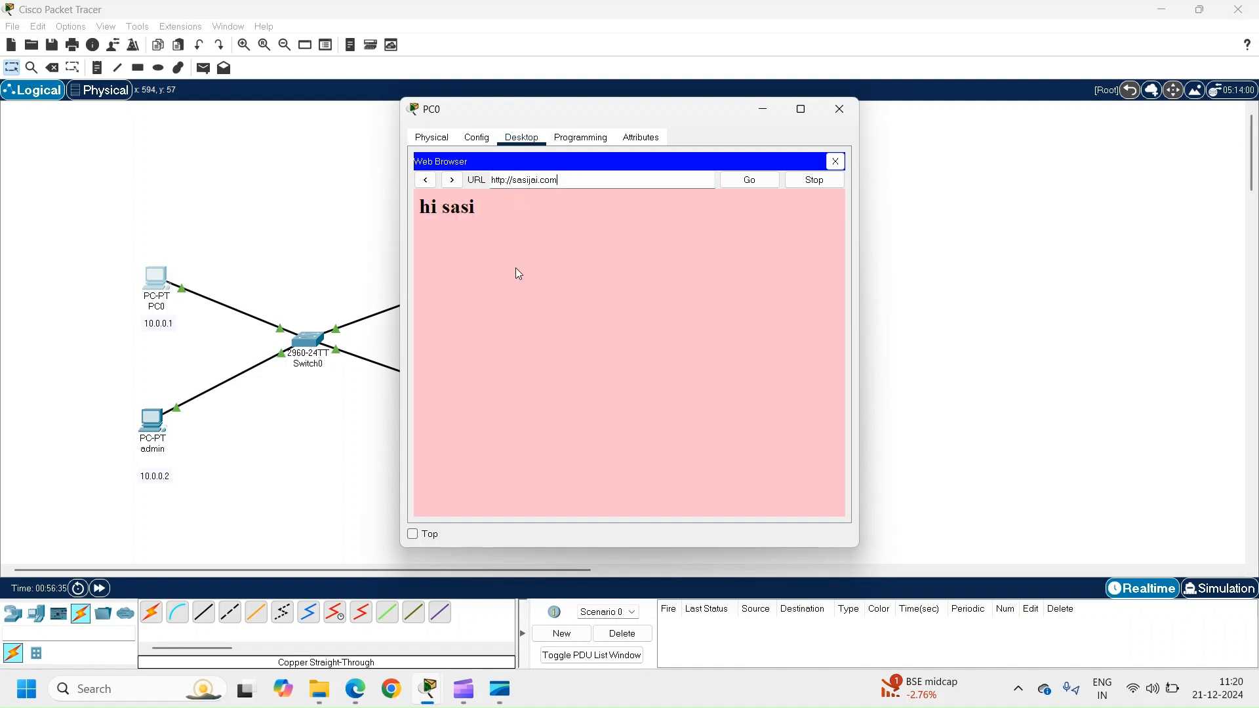
pyautogui.click(839, 114)
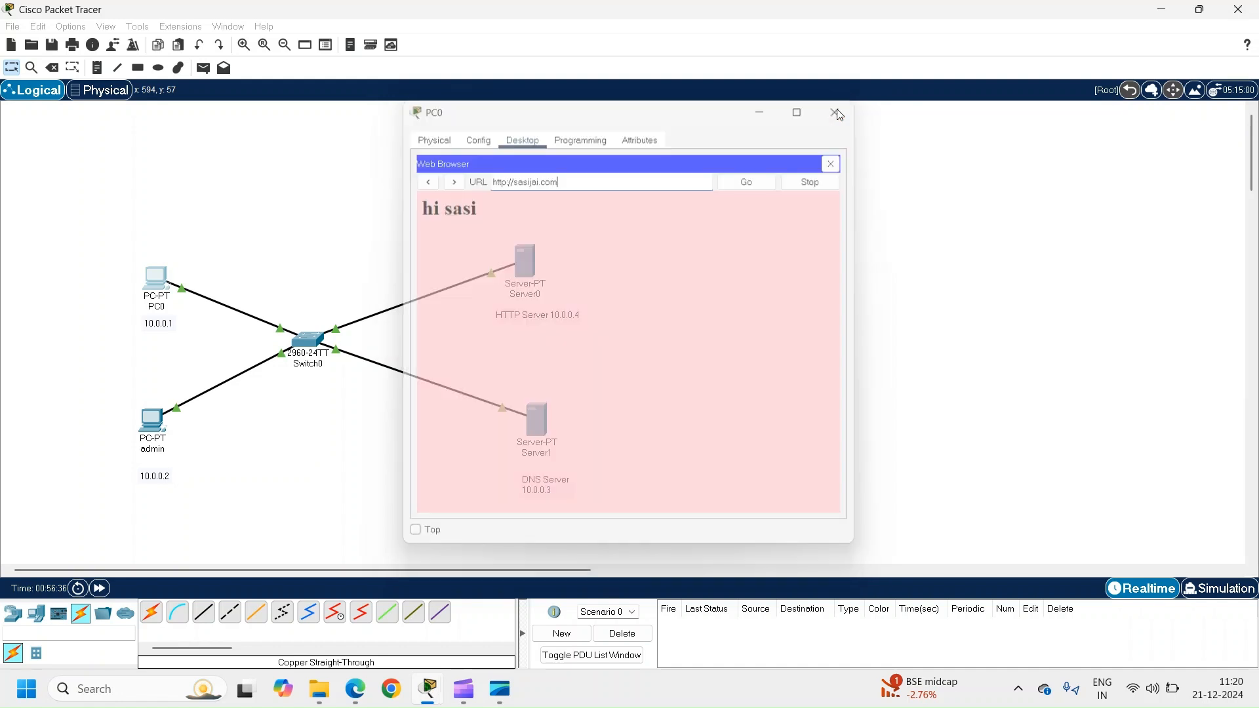
# Run ping admin in the command prompt of PC0 to test the host name.
pyautogui.click(161, 278)
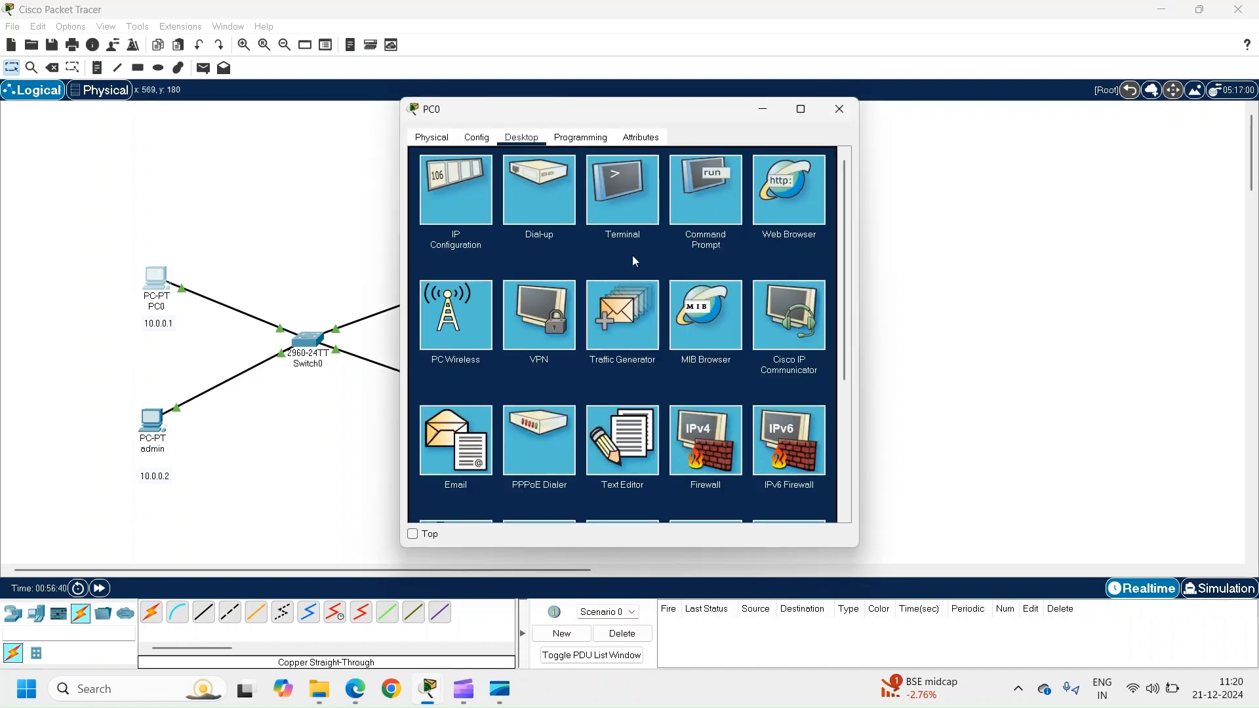
pyautogui.click(688, 195)
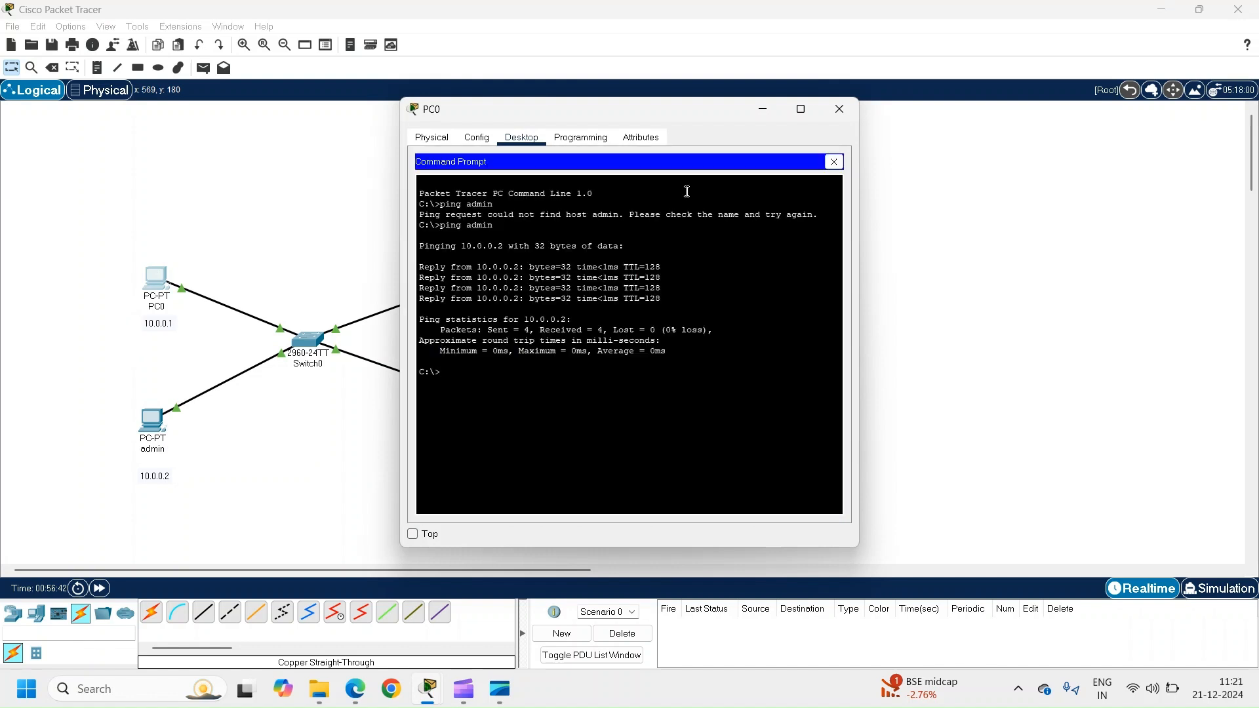
pyautogui.write('ping admin')
pyautogui.press('Return')
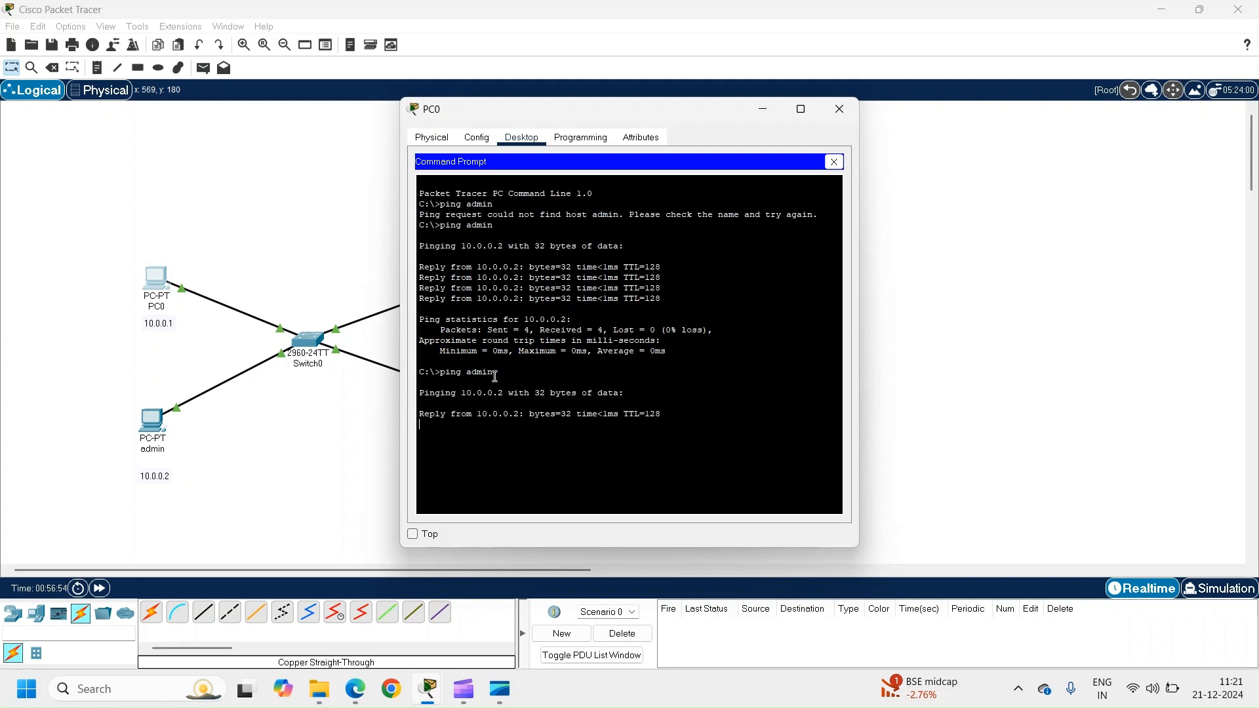